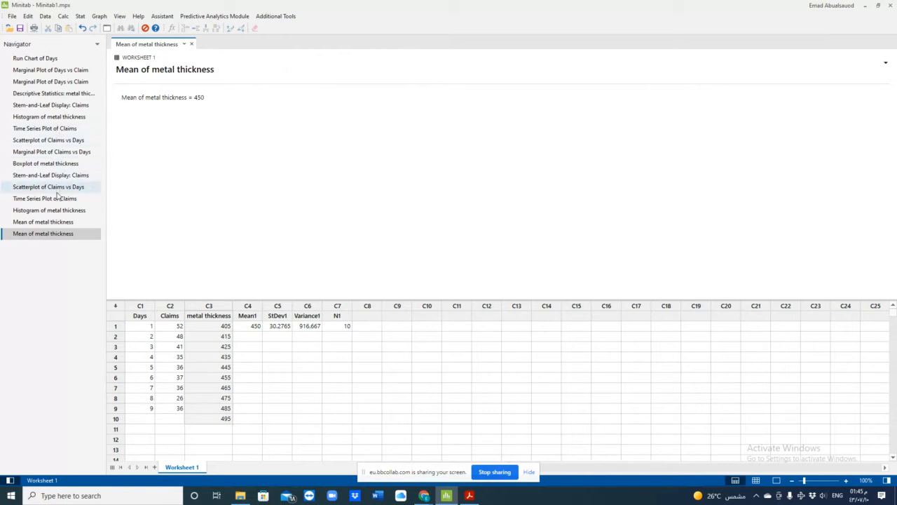
- Display the existing stem-and-leaf output for Claims and examine the Days and Claims columns in the worksheet
{"action": "left_click", "coordinate": [56, 175]}
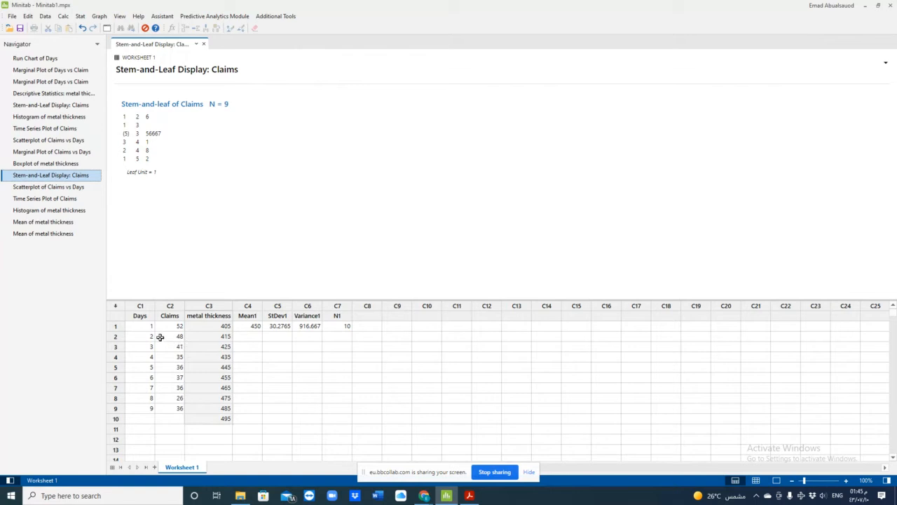
{"action": "left_click", "coordinate": [140, 306]}
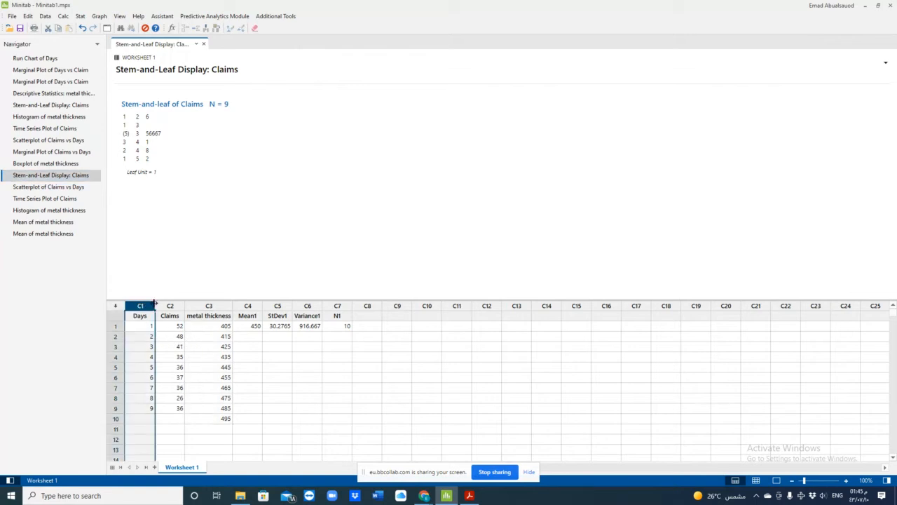
{"action": "left_click", "coordinate": [167, 305]}
{"action": "left_click", "coordinate": [145, 315]}
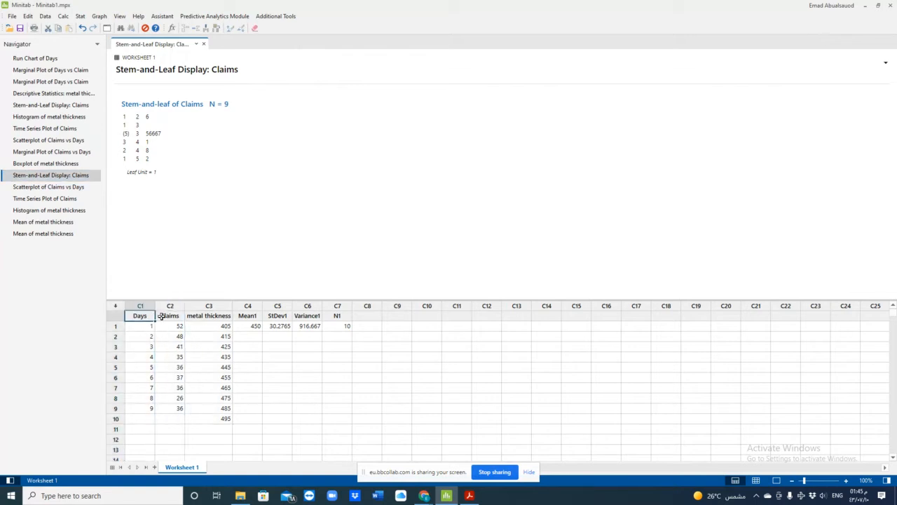
{"action": "left_click", "coordinate": [161, 315]}
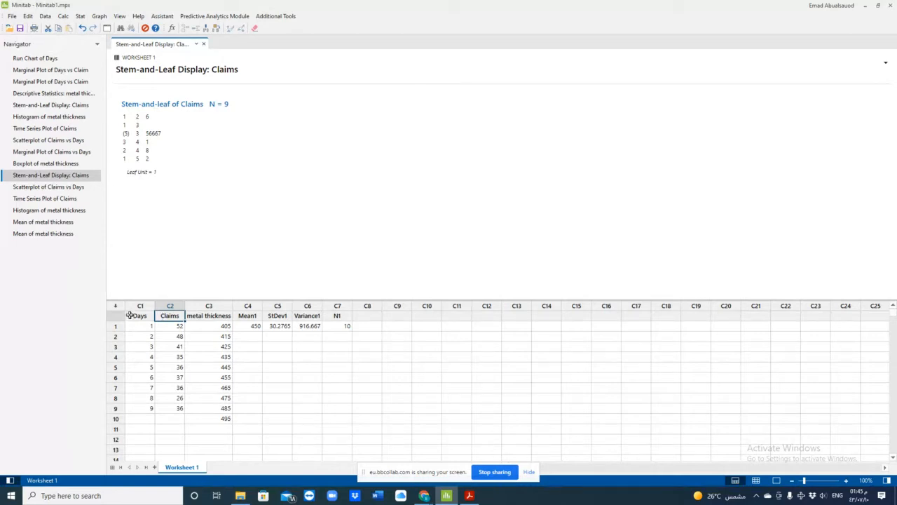
{"action": "left_click", "coordinate": [131, 315]}
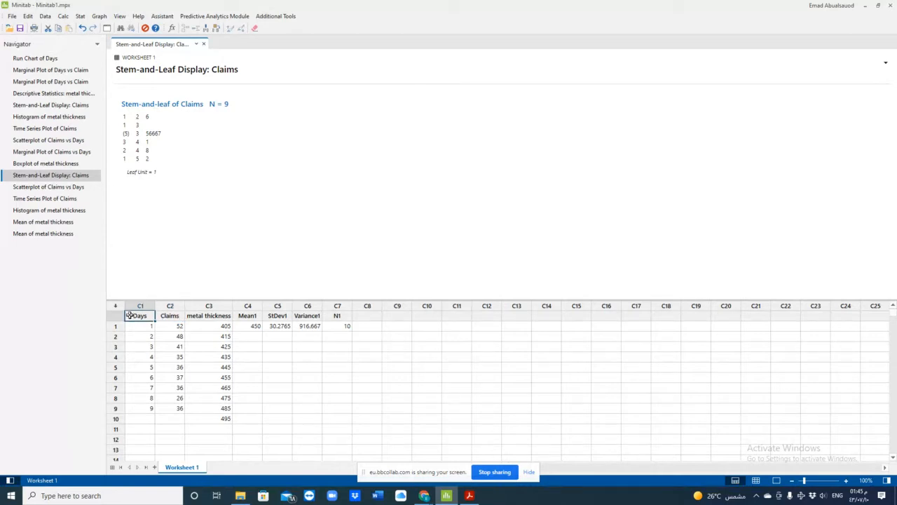
- Compare the individual Claims values in the worksheet with the stems and leaves in the stem-and-leaf display
{"action": "left_click", "coordinate": [171, 327]}
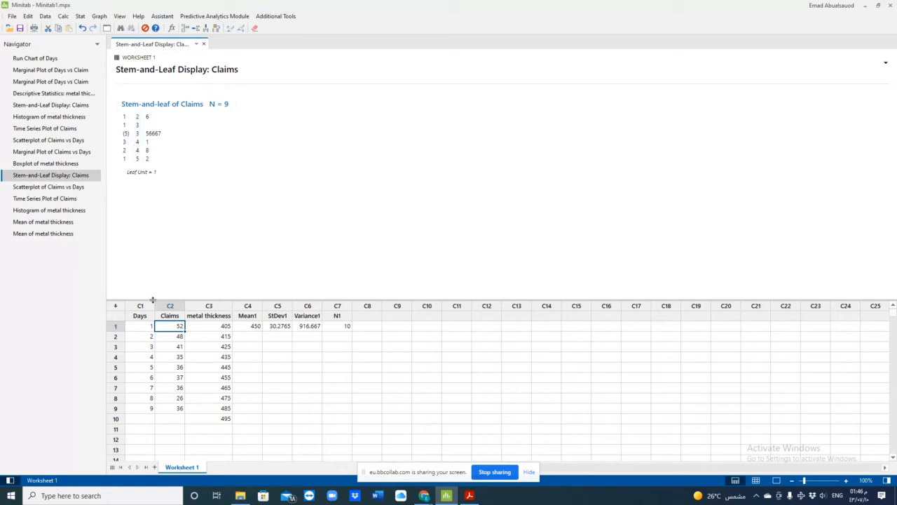
{"action": "left_click", "coordinate": [164, 358]}
{"action": "left_click", "coordinate": [164, 366]}
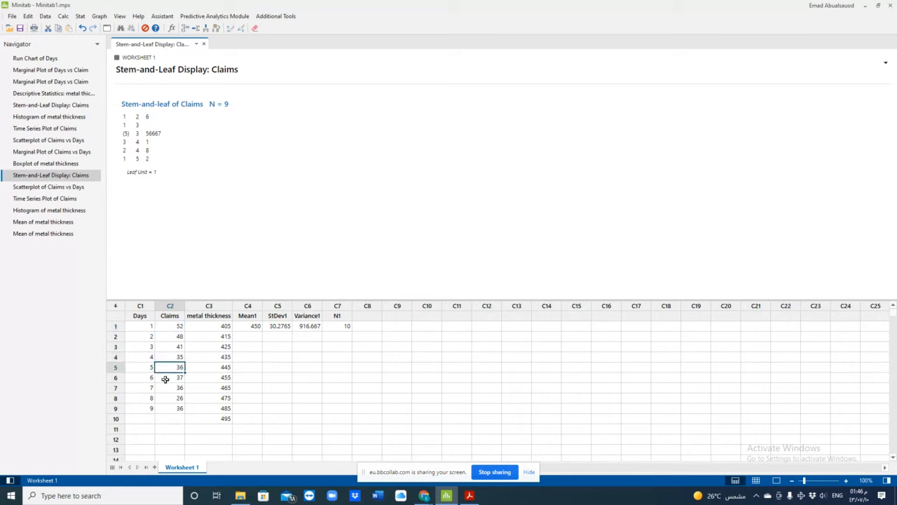
{"action": "left_click", "coordinate": [165, 377]}
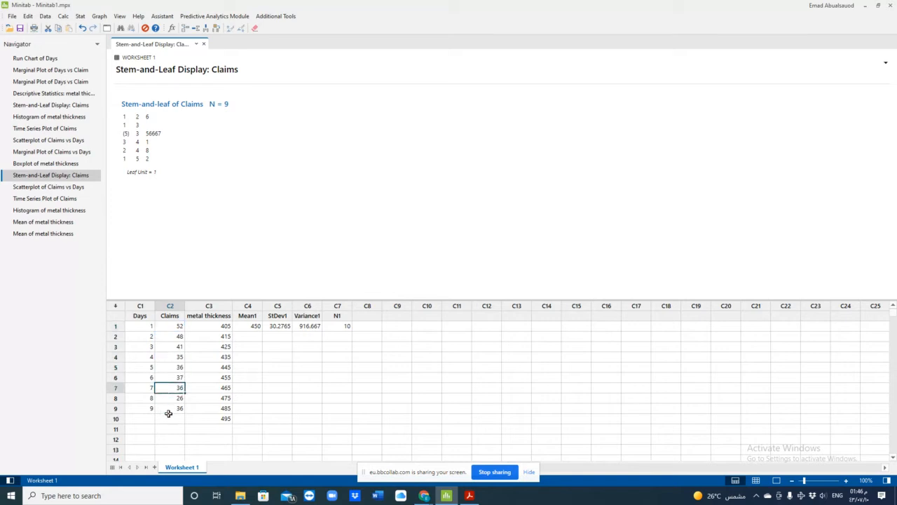
{"action": "left_click", "coordinate": [168, 410]}
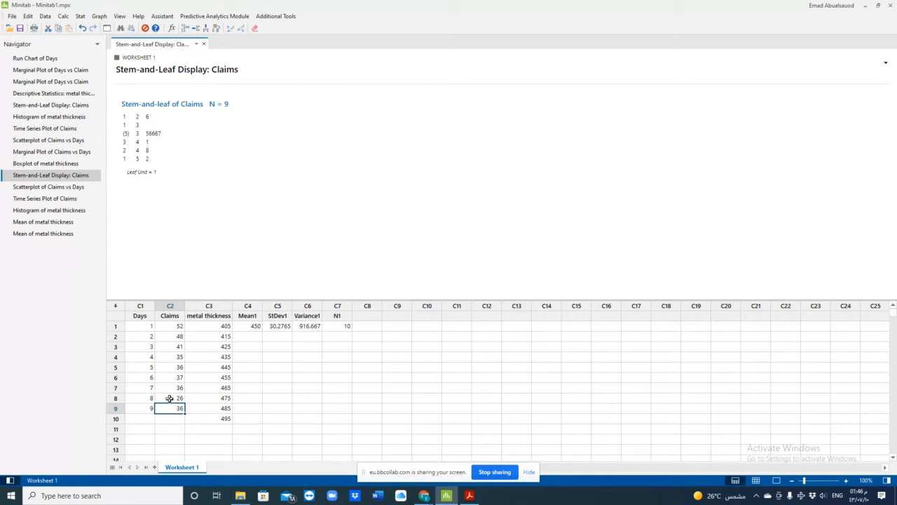
{"action": "left_click", "coordinate": [167, 387]}
{"action": "left_click", "coordinate": [162, 368]}
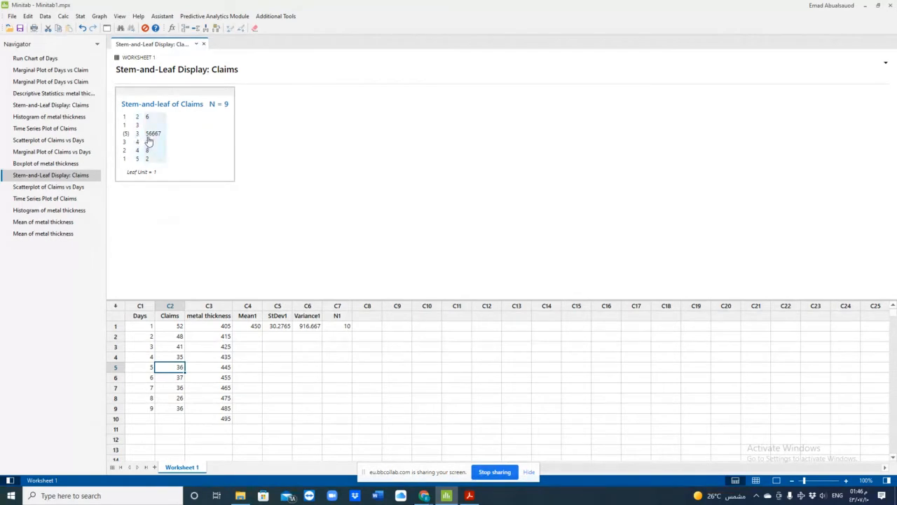
{"action": "left_click", "coordinate": [178, 356]}
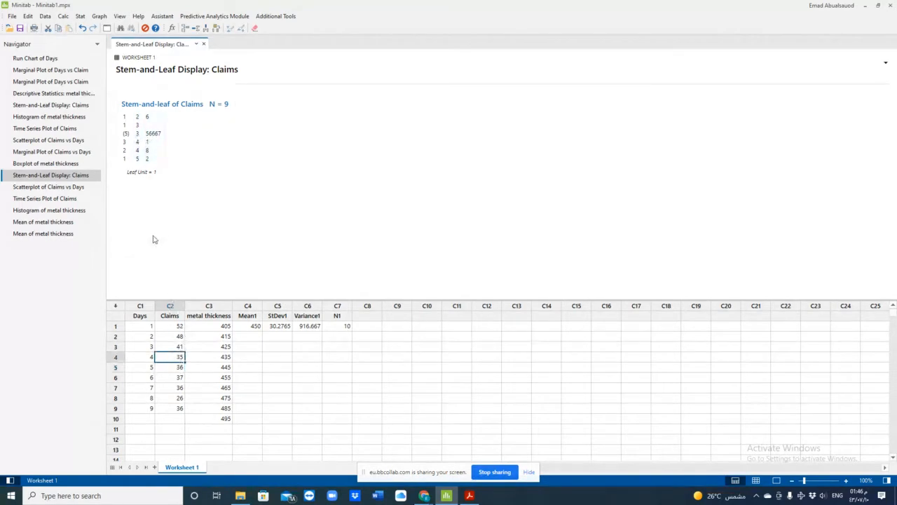
{"action": "left_click", "coordinate": [163, 368]}
{"action": "left_click", "coordinate": [166, 389]}
{"action": "left_click", "coordinate": [167, 408]}
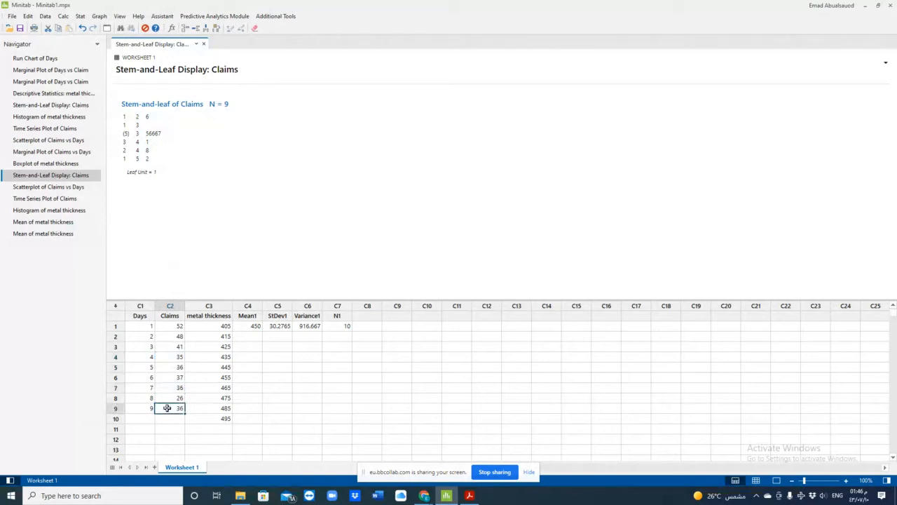
{"action": "left_click", "coordinate": [166, 377]}
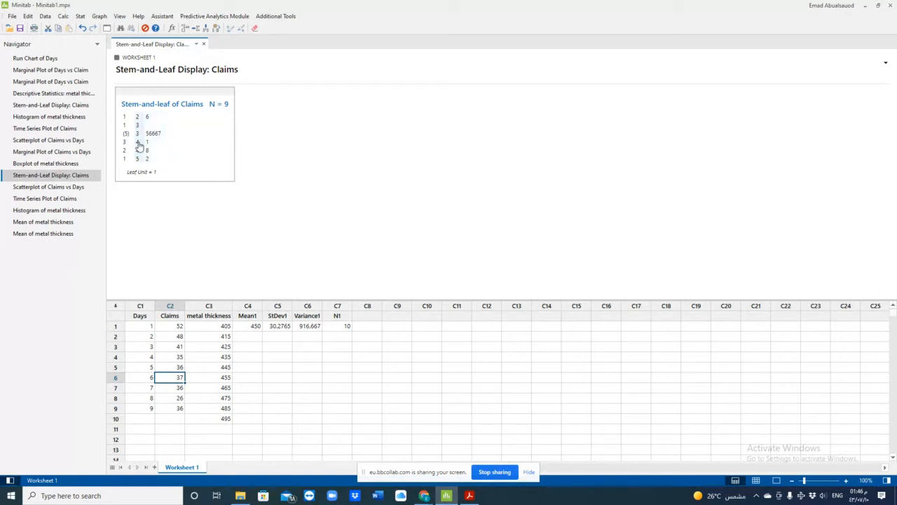
{"action": "left_click", "coordinate": [175, 346]}
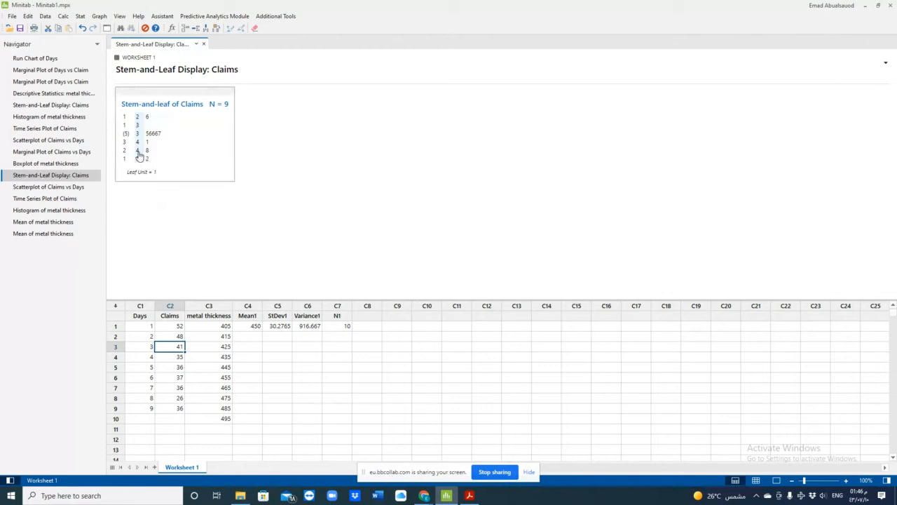
{"action": "left_click", "coordinate": [140, 155]}
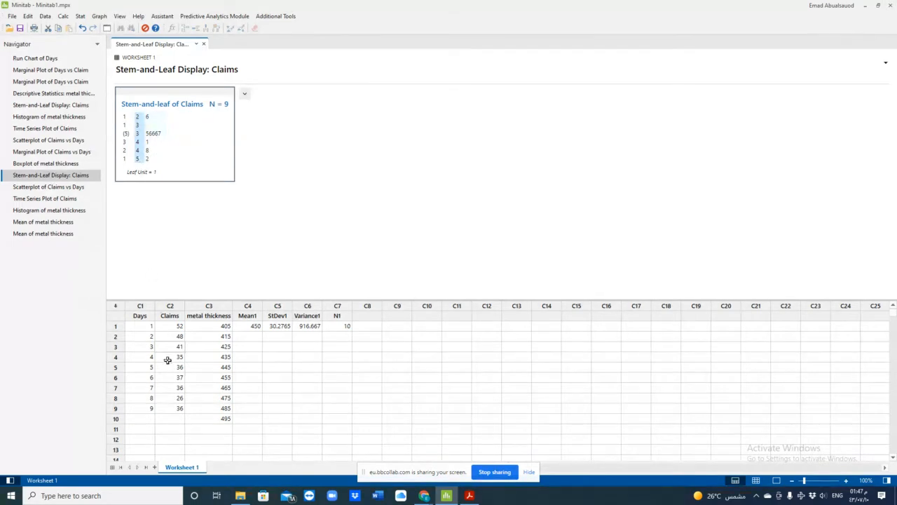
{"action": "left_click", "coordinate": [167, 326]}
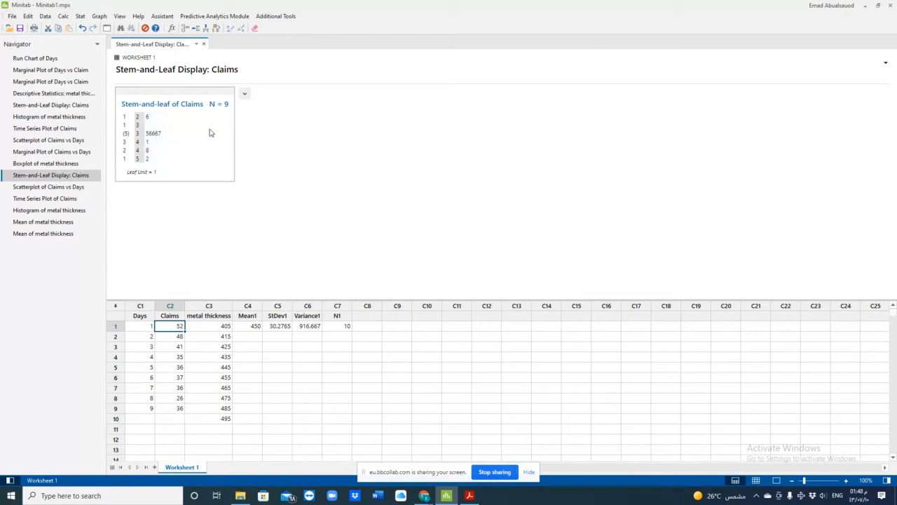
- Create a new stem-and-leaf display with Claims as the graph variable
{"action": "left_click", "coordinate": [99, 16]}
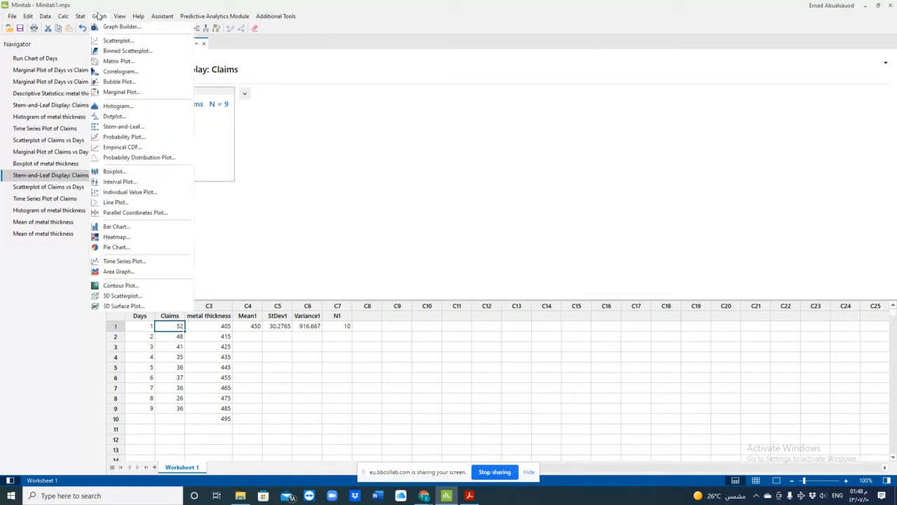
{"action": "left_click", "coordinate": [120, 127]}
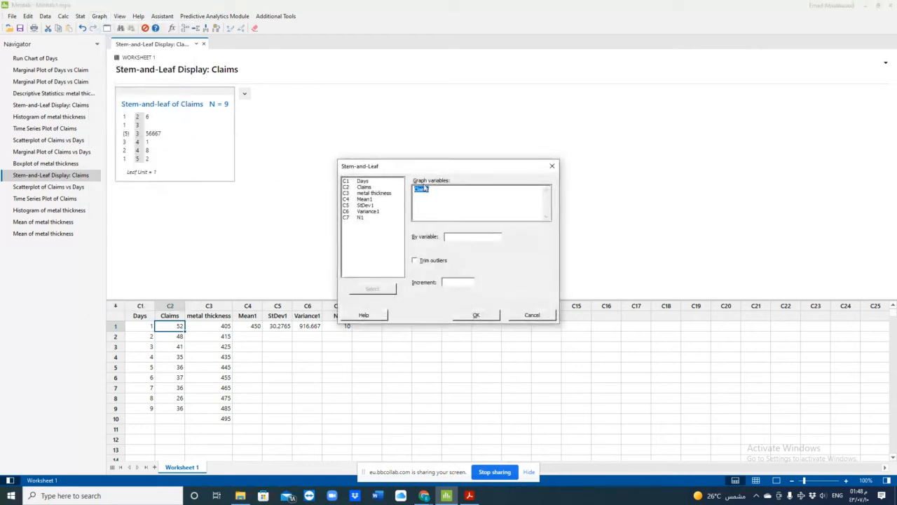
{"action": "key", "text": "BackSpace"}
{"action": "left_click", "coordinate": [363, 188]}
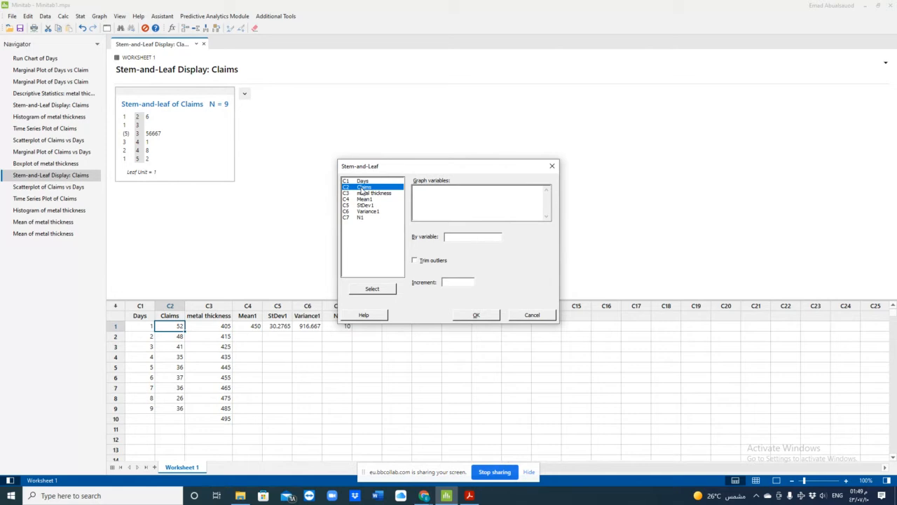
{"action": "double_click", "coordinate": [363, 188]}
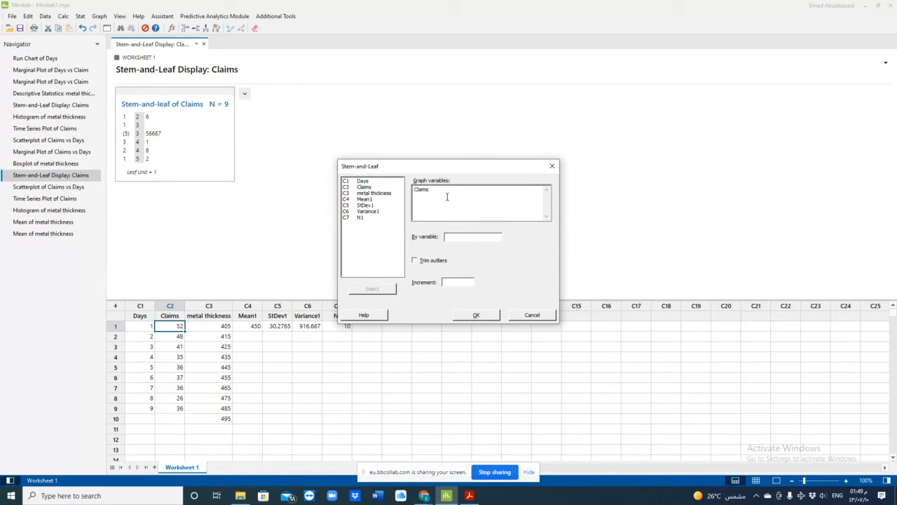
{"action": "left_click", "coordinate": [476, 316]}
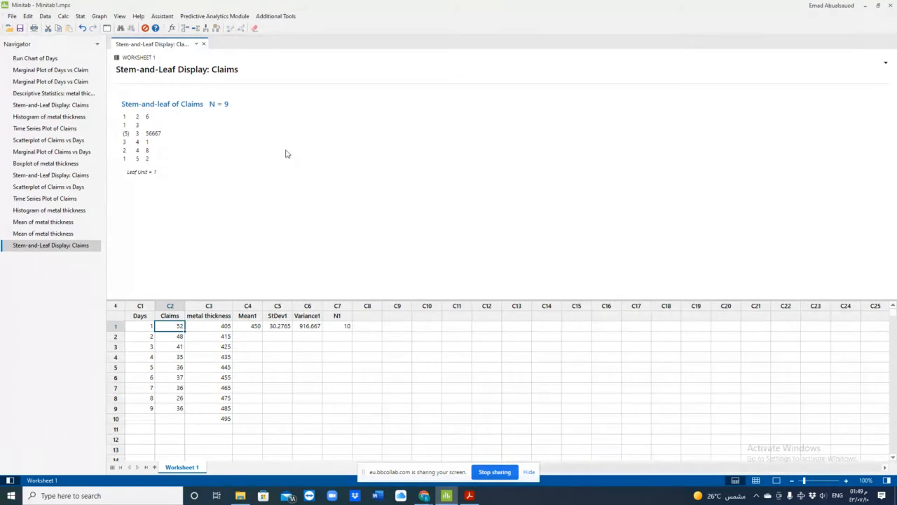
- Review the Days and Claims columns and display the existing scatterplot of Claims vs Days
{"action": "left_click", "coordinate": [148, 315]}
{"action": "left_click", "coordinate": [172, 306]}
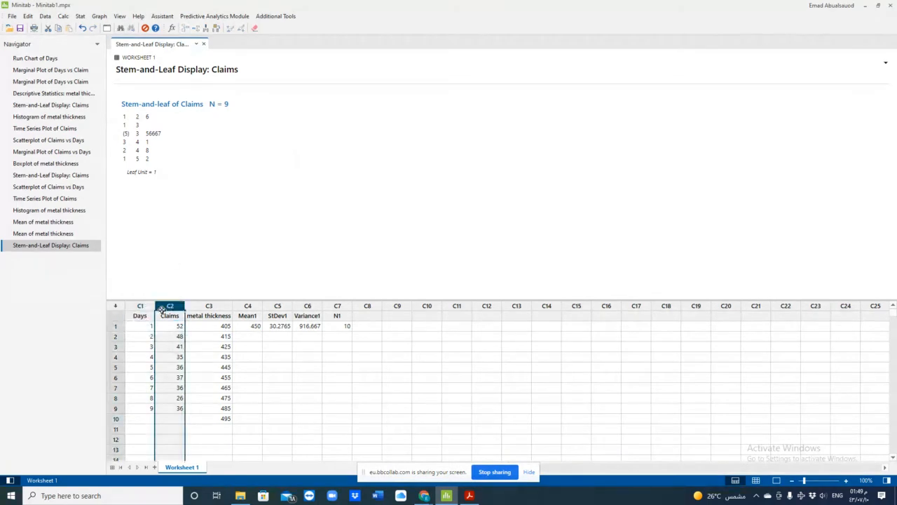
{"action": "left_click", "coordinate": [56, 140]}
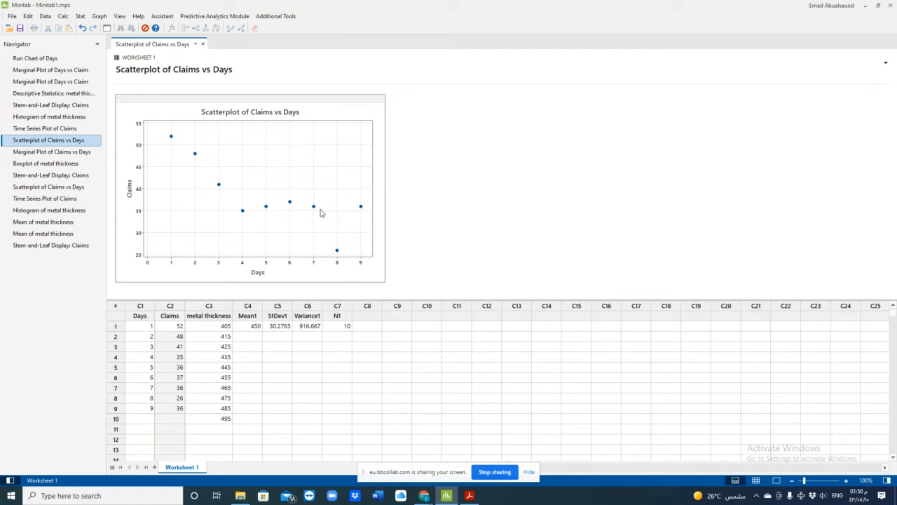
- Start a simple scatterplot and clear the Y and X variables already filled in
{"action": "left_click", "coordinate": [99, 16]}
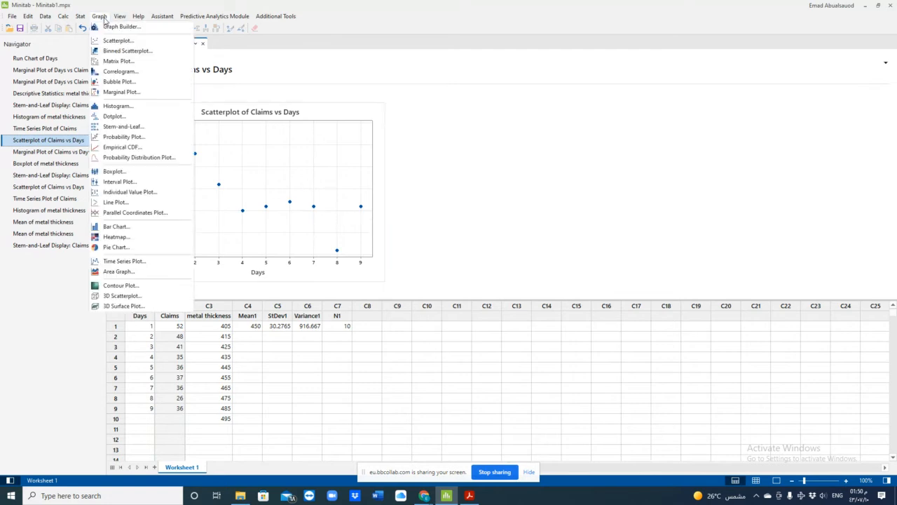
{"action": "left_click", "coordinate": [112, 41]}
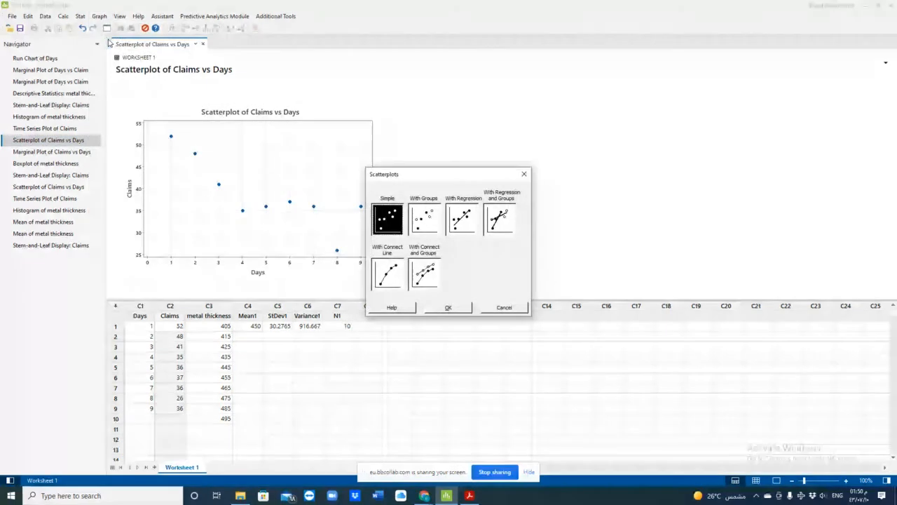
{"action": "left_click", "coordinate": [444, 307]}
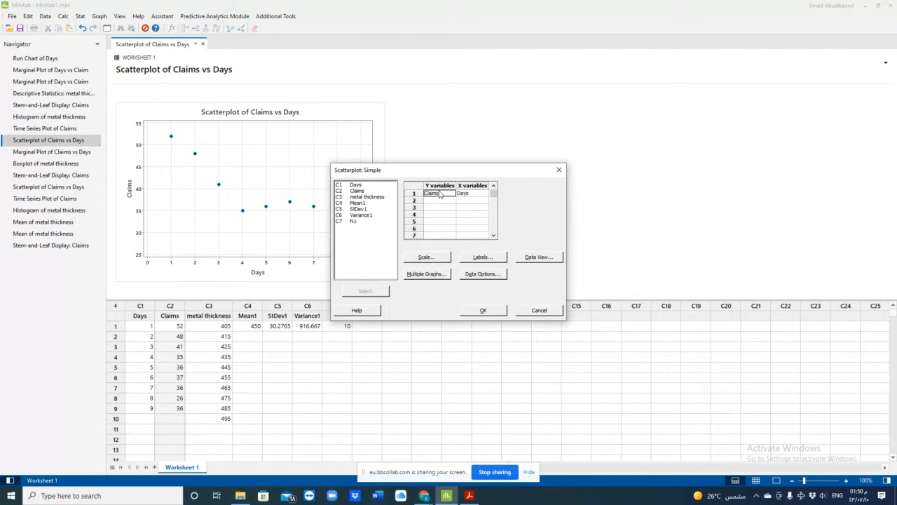
{"action": "left_click", "coordinate": [441, 194]}
{"action": "key", "text": "BackSpace"}
{"action": "key", "text": "BackSpace"}
{"action": "key", "text": "BackSpace"}
{"action": "key", "text": "BackSpace"}
{"action": "key", "text": "BackSpace"}
{"action": "key", "text": "BackSpace"}
{"action": "left_click", "coordinate": [472, 196]}
{"action": "key", "text": "Delete"}
- Assign Claims as the Y variable and Days as the X variable, and create the scatterplot
{"action": "left_click", "coordinate": [442, 196]}
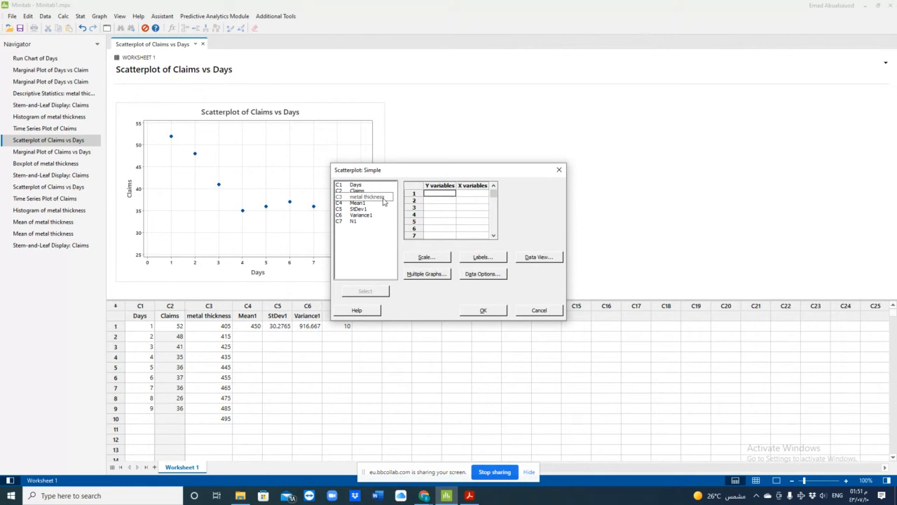
{"action": "left_click", "coordinate": [364, 192]}
{"action": "double_click", "coordinate": [363, 192]}
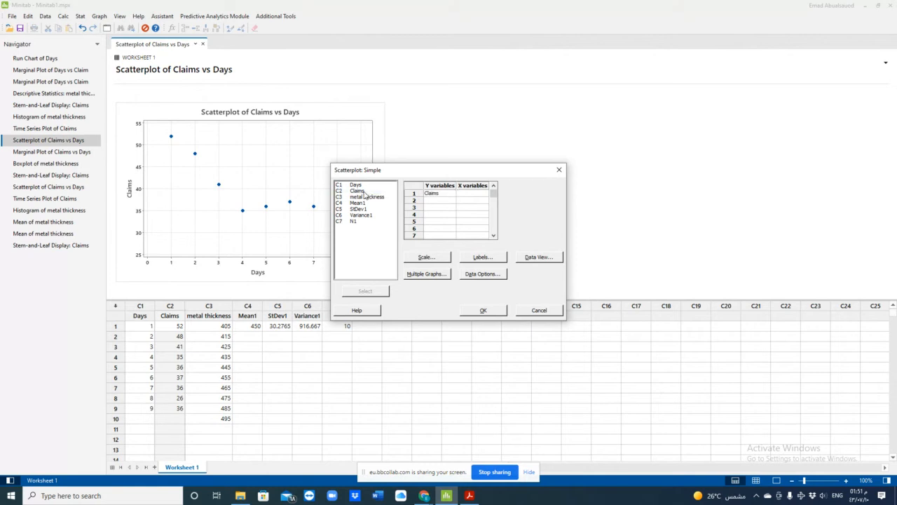
{"action": "double_click", "coordinate": [365, 185]}
{"action": "left_click", "coordinate": [491, 311]}
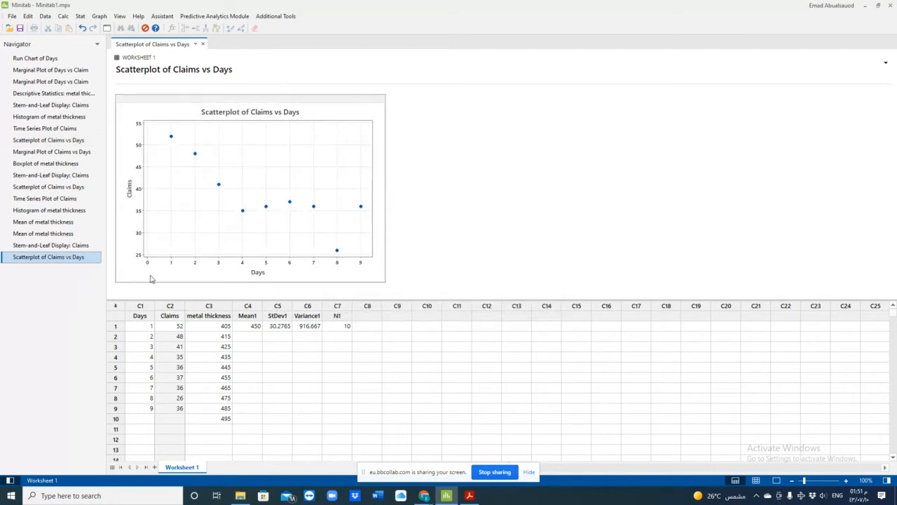
- Display the existing time series plot of Claims and view the settings of a simple time series plot without creating one
{"action": "left_click", "coordinate": [64, 202]}
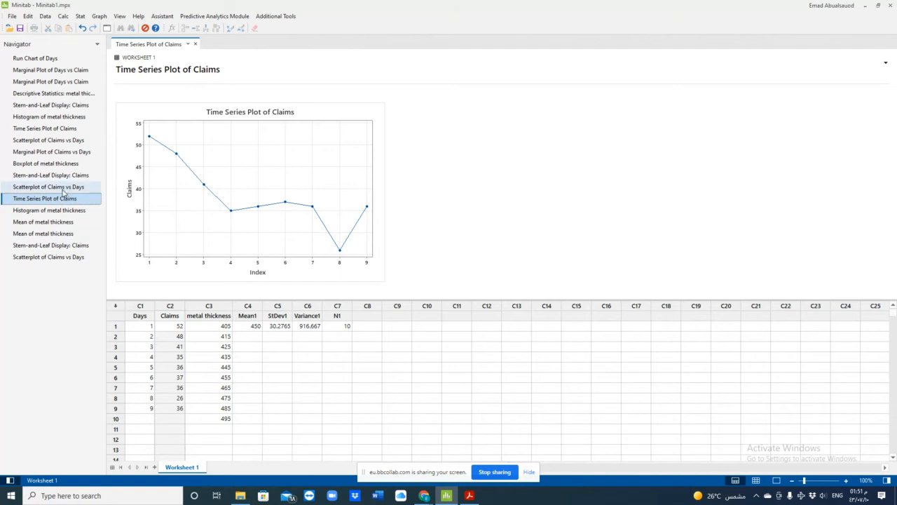
{"action": "left_click", "coordinate": [99, 16]}
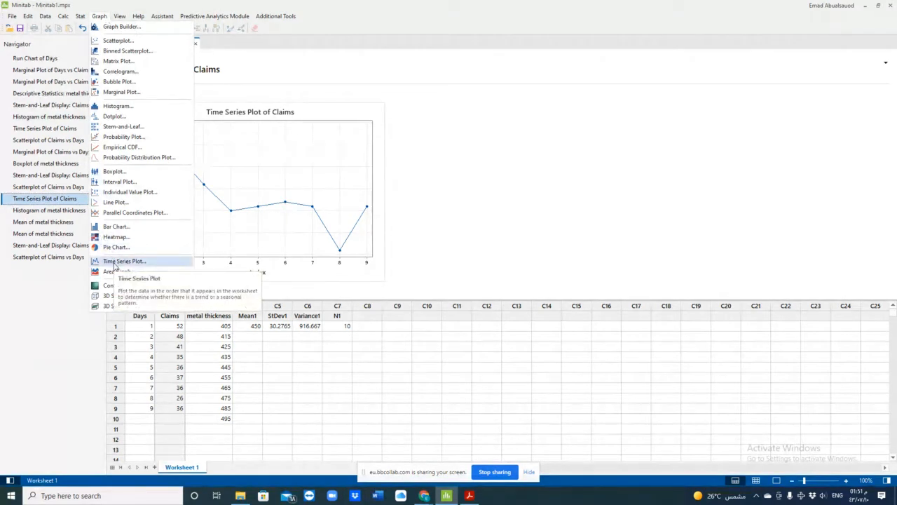
{"action": "left_click", "coordinate": [115, 264]}
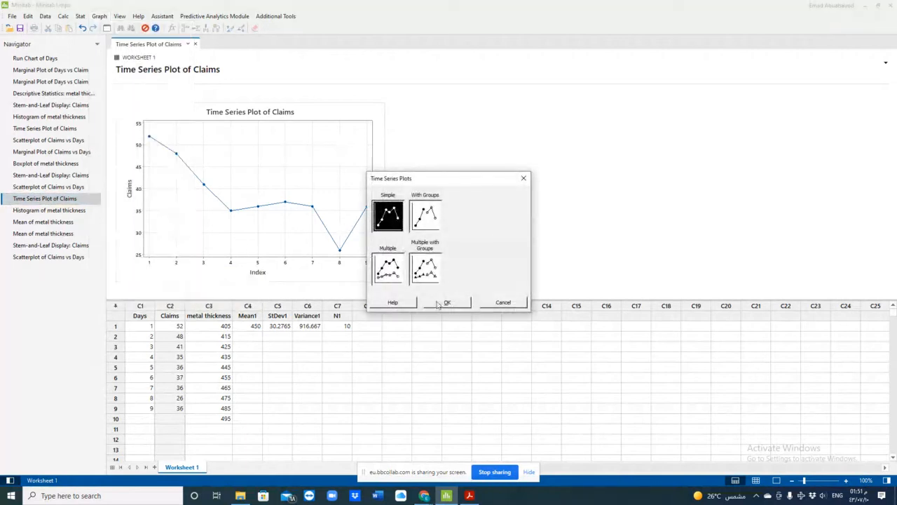
{"action": "left_click", "coordinate": [442, 304]}
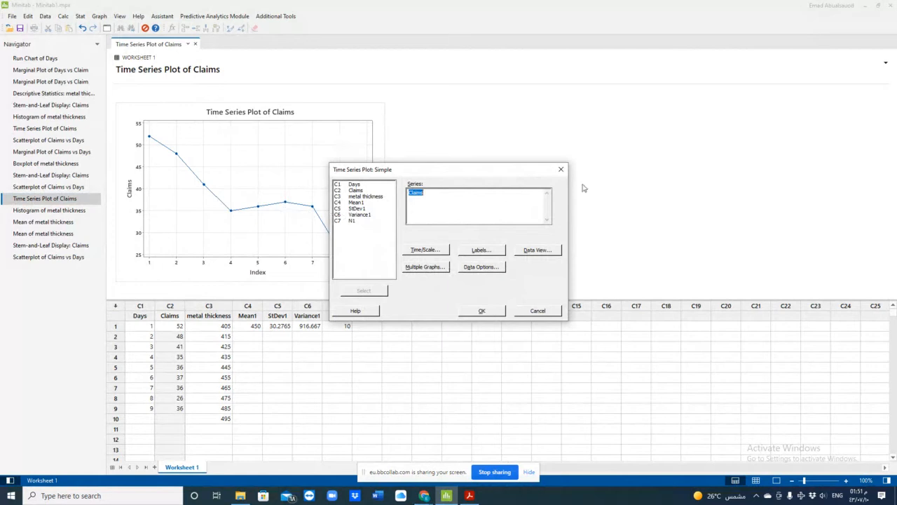
{"action": "left_click", "coordinate": [561, 169]}
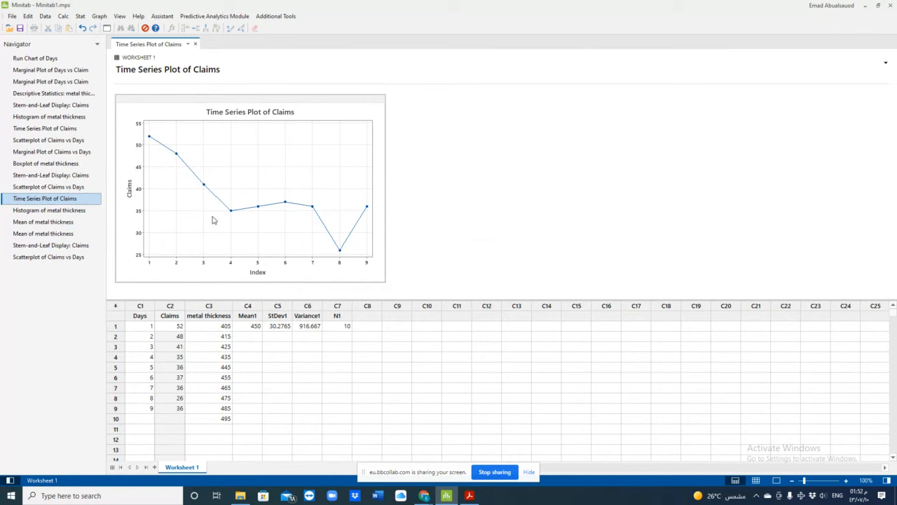
- Select the metal thickness column and display its existing histograms, with and without the normal fit
{"action": "left_click", "coordinate": [220, 306]}
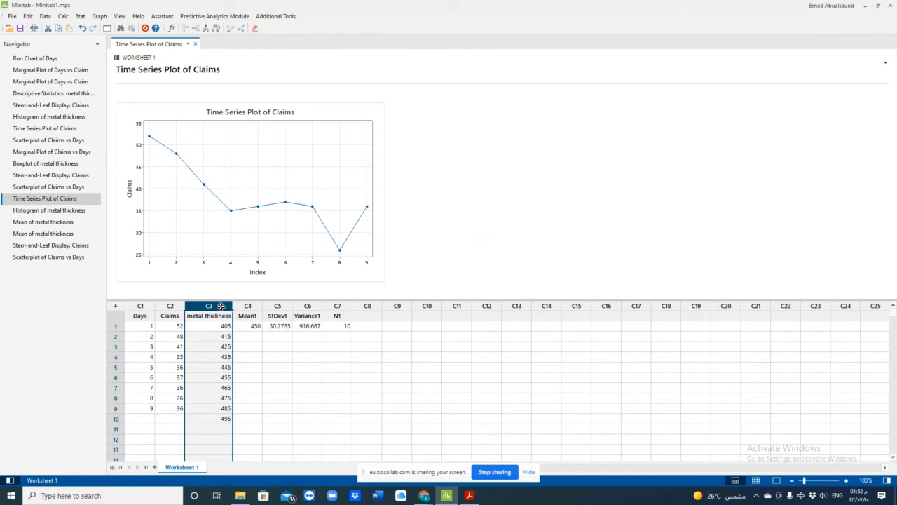
{"action": "left_click", "coordinate": [68, 213]}
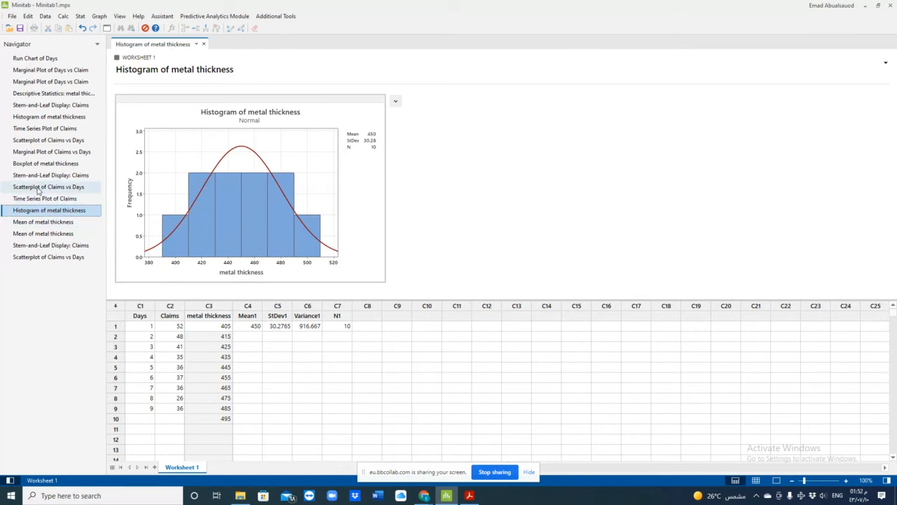
{"action": "left_click", "coordinate": [42, 118]}
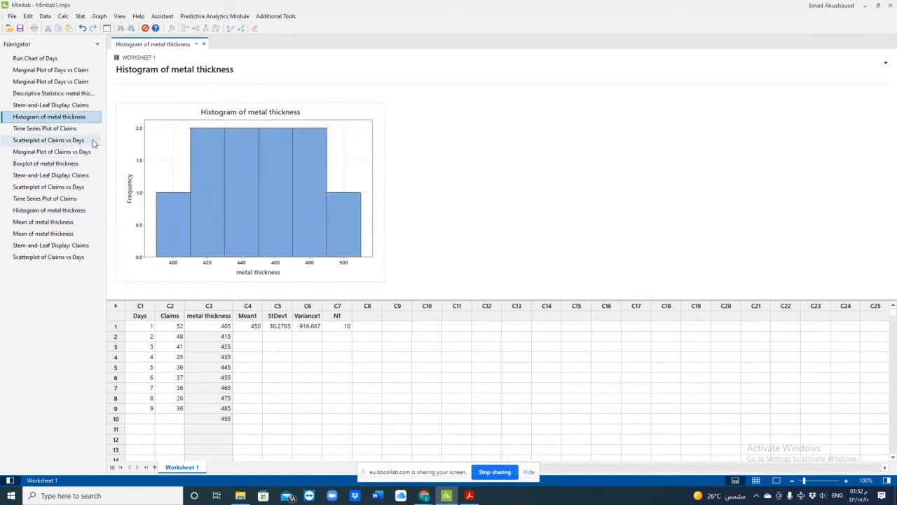
- Create a histogram with fit, using metal thickness as the graph variable
{"action": "left_click", "coordinate": [100, 16]}
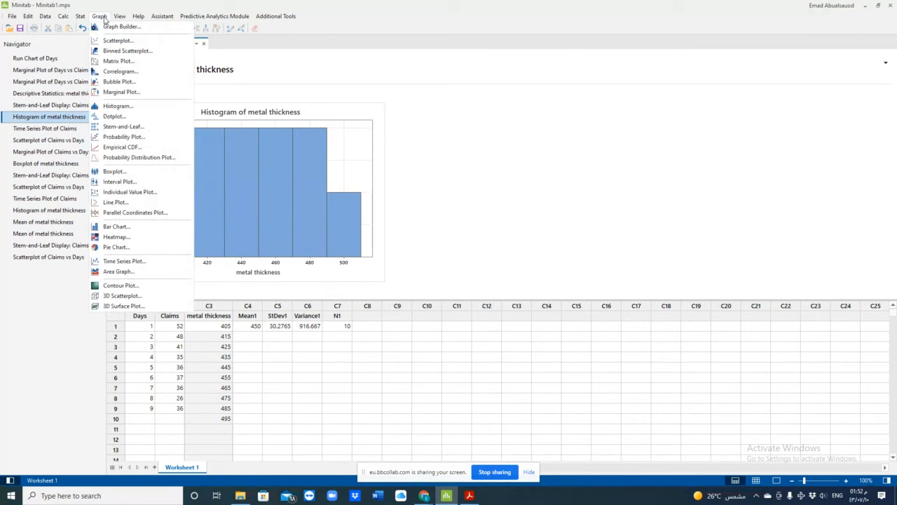
{"action": "left_click", "coordinate": [118, 106]}
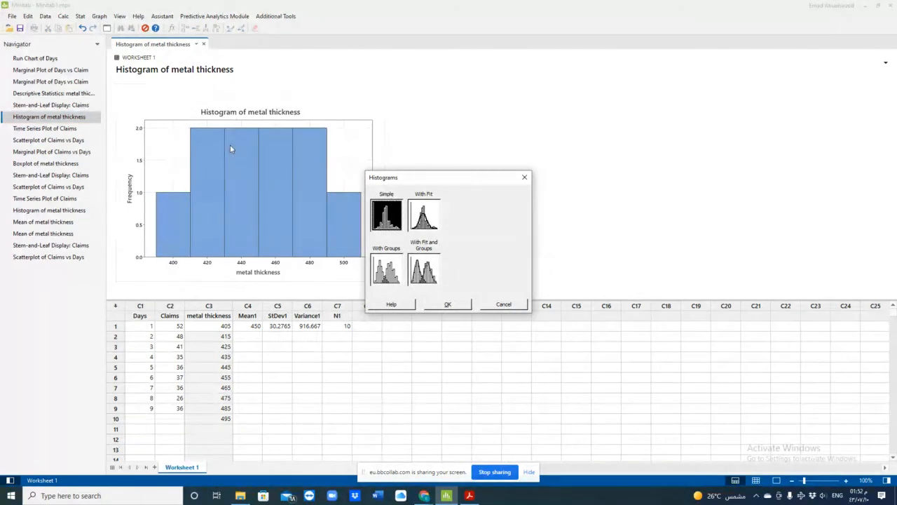
{"action": "left_click", "coordinate": [428, 211]}
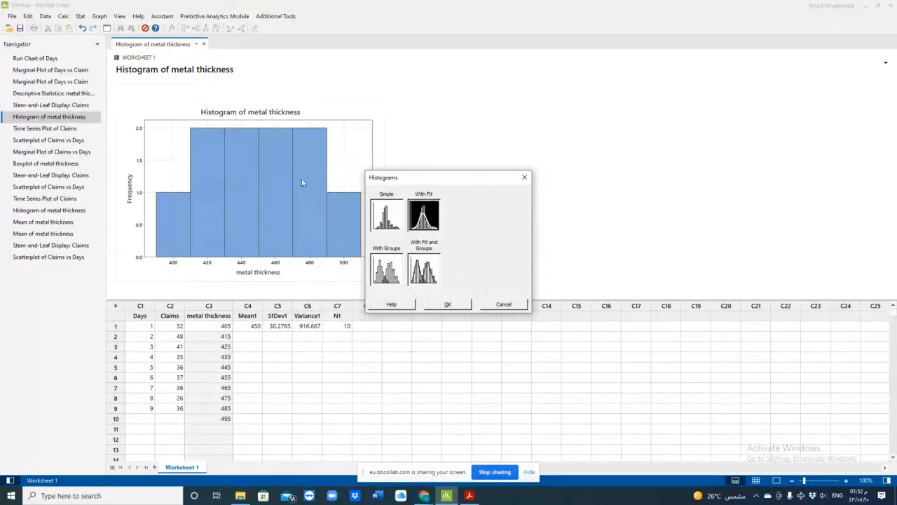
{"action": "left_click", "coordinate": [457, 305]}
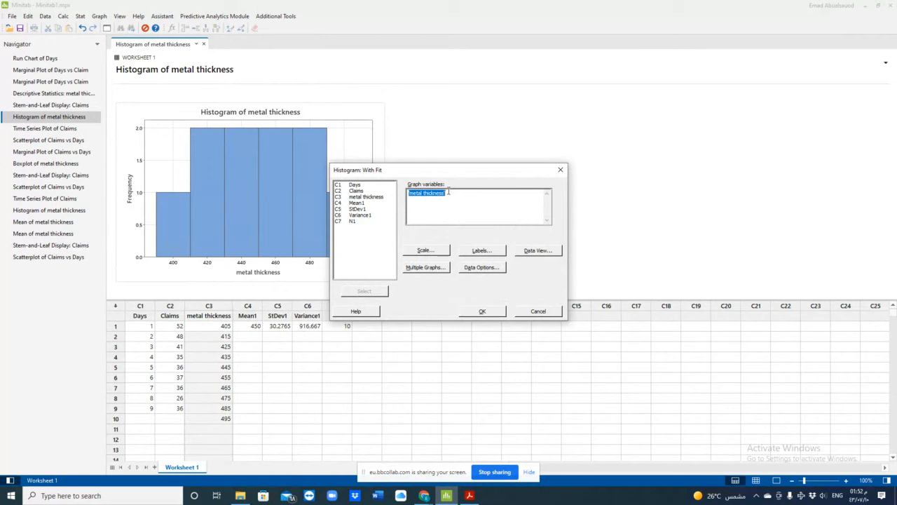
{"action": "key", "text": "Delete"}
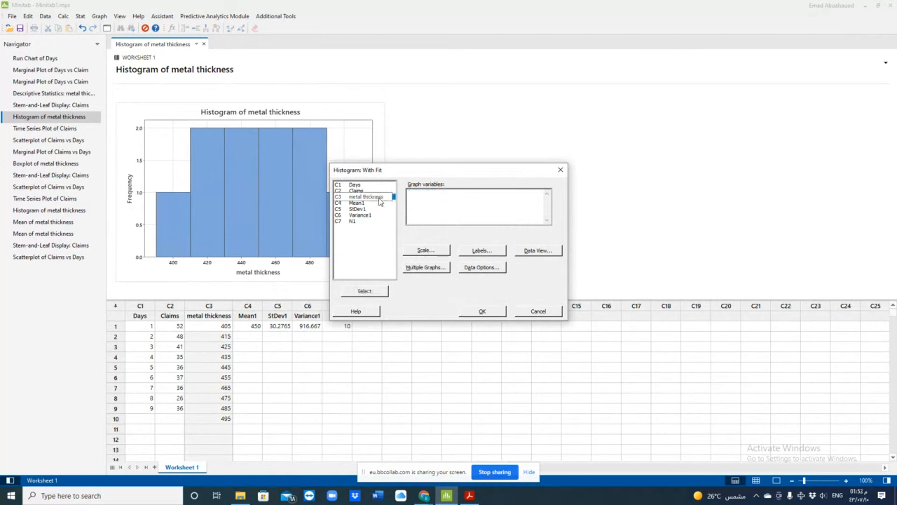
{"action": "double_click", "coordinate": [382, 199]}
{"action": "left_click", "coordinate": [482, 310]}
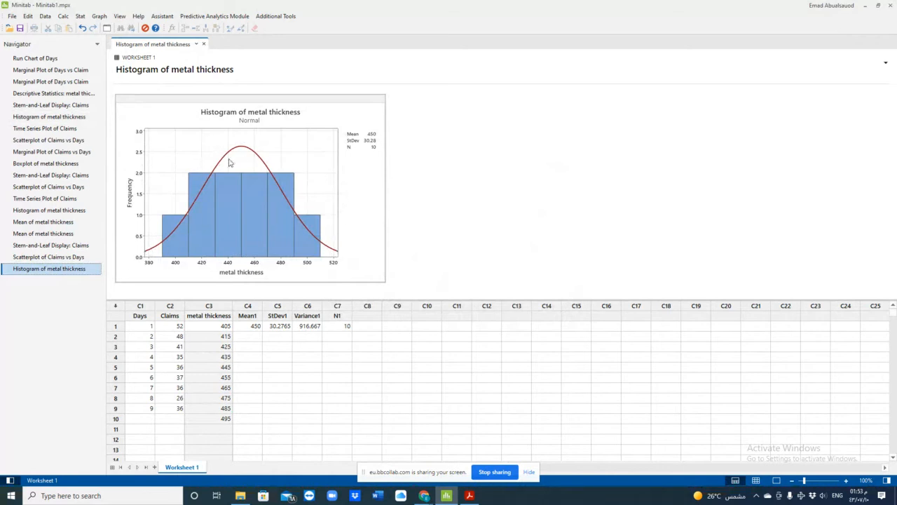
{"action": "mouse_move", "coordinate": [177, 236]}
{"action": "mouse_move", "coordinate": [269, 188]}
{"action": "mouse_move", "coordinate": [259, 228]}
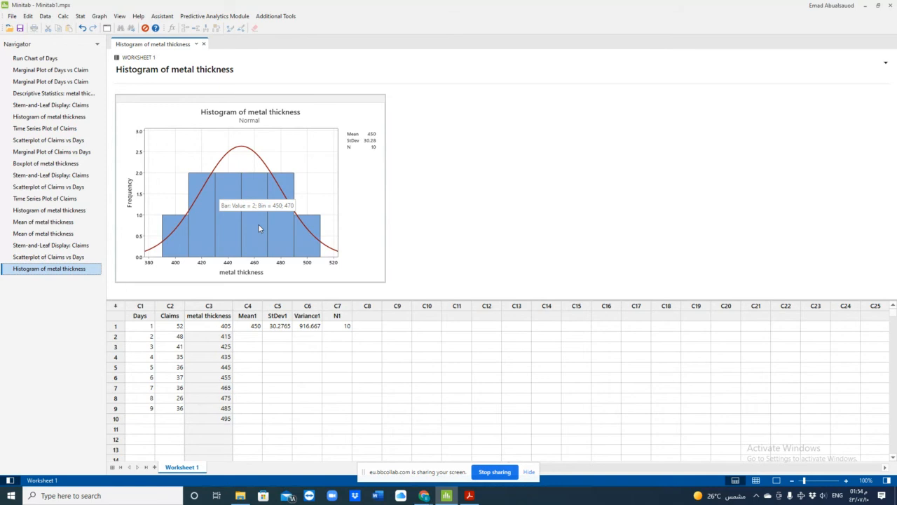
{"action": "left_click", "coordinate": [99, 17]}
{"action": "left_click", "coordinate": [124, 108]}
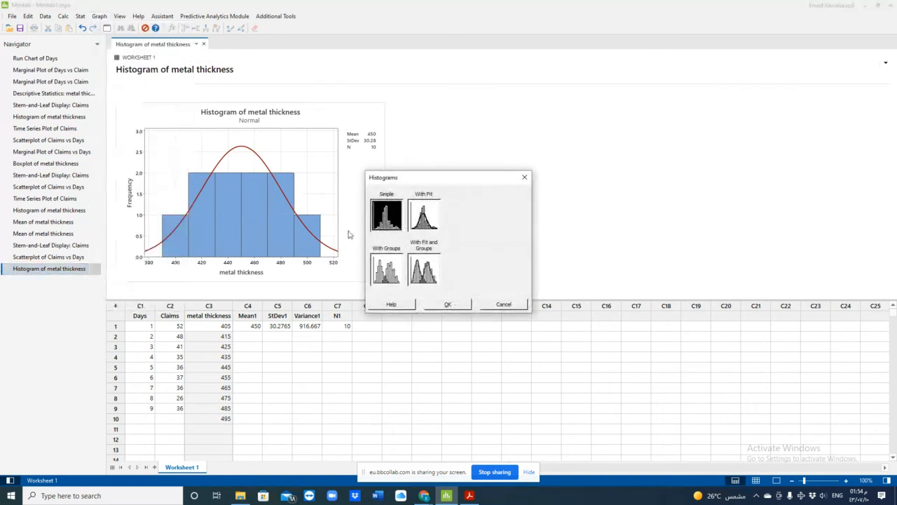
{"action": "left_click", "coordinate": [503, 305]}
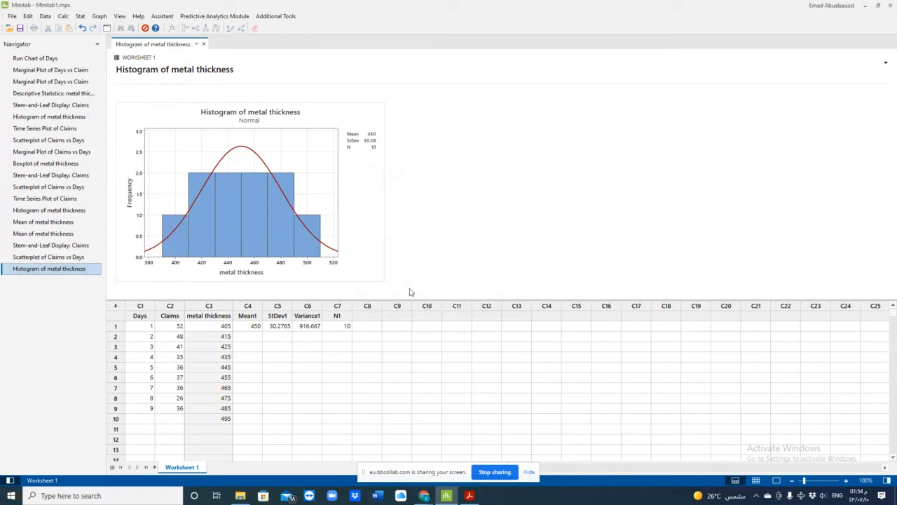
- Inspect the title of the metal thickness histogram in the graph editor, and view the graph's export and editing options without applying any
{"action": "double_click", "coordinate": [306, 260]}
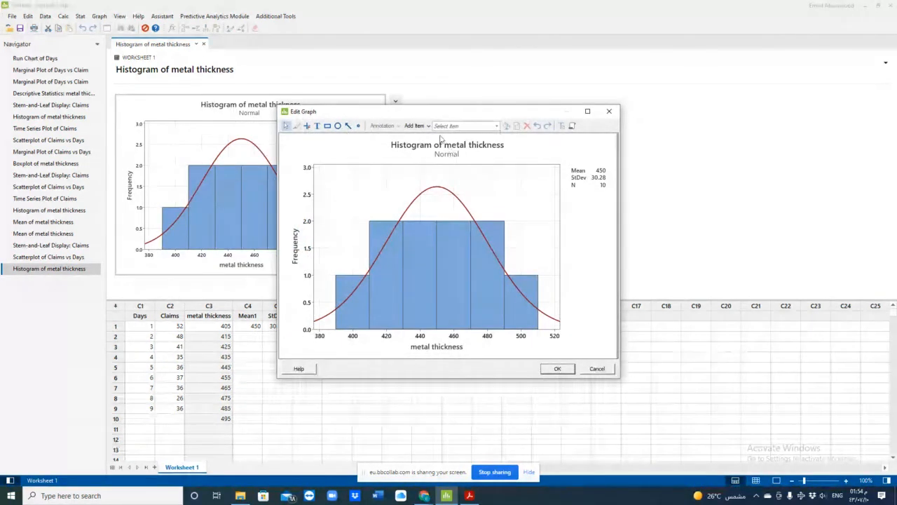
{"action": "left_click", "coordinate": [460, 144]}
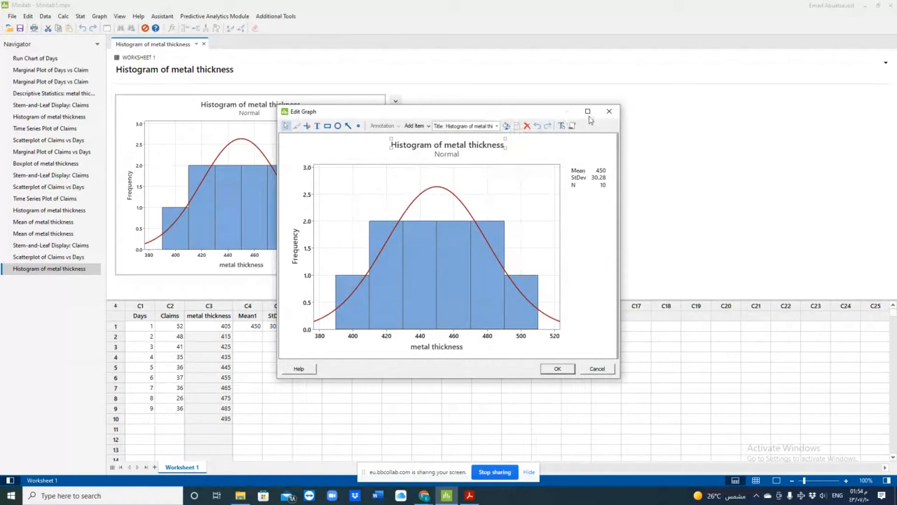
{"action": "left_click", "coordinate": [609, 111]}
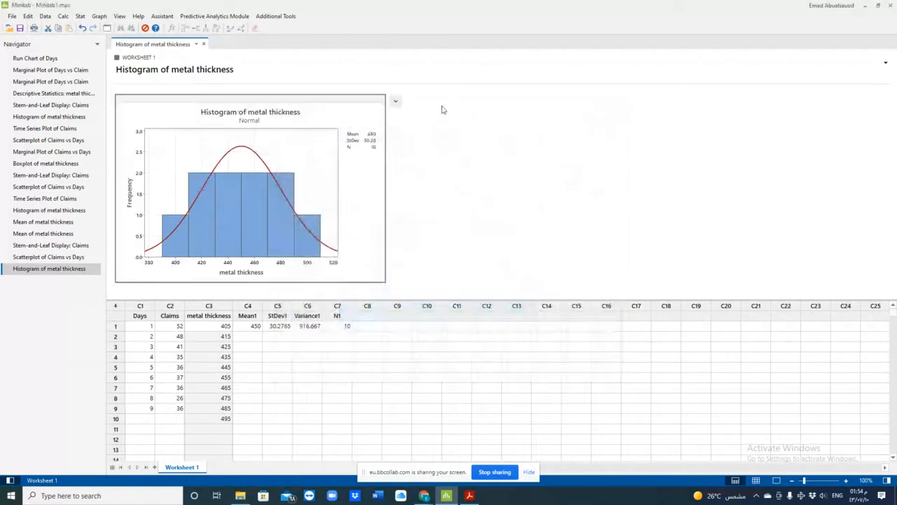
{"action": "left_click", "coordinate": [395, 103]}
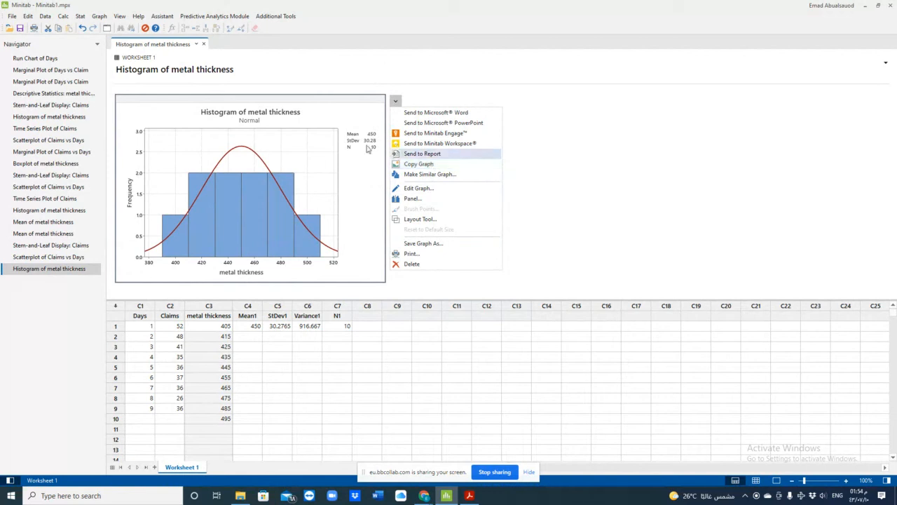
{"action": "left_click", "coordinate": [309, 114]}
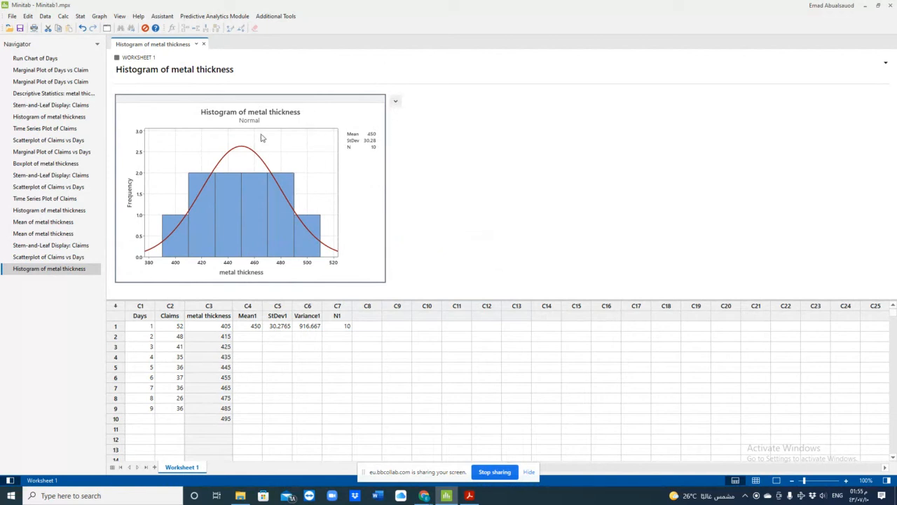
- Display the existing boxplot of metal thickness and view the available boxplot types, including simple with multiple Y's, without creating one
{"action": "left_click", "coordinate": [49, 167]}
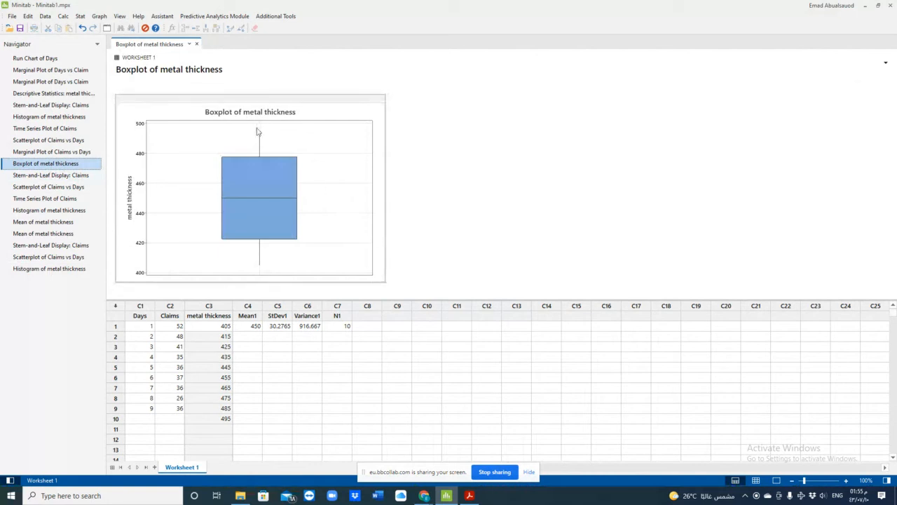
{"action": "left_click", "coordinate": [99, 16]}
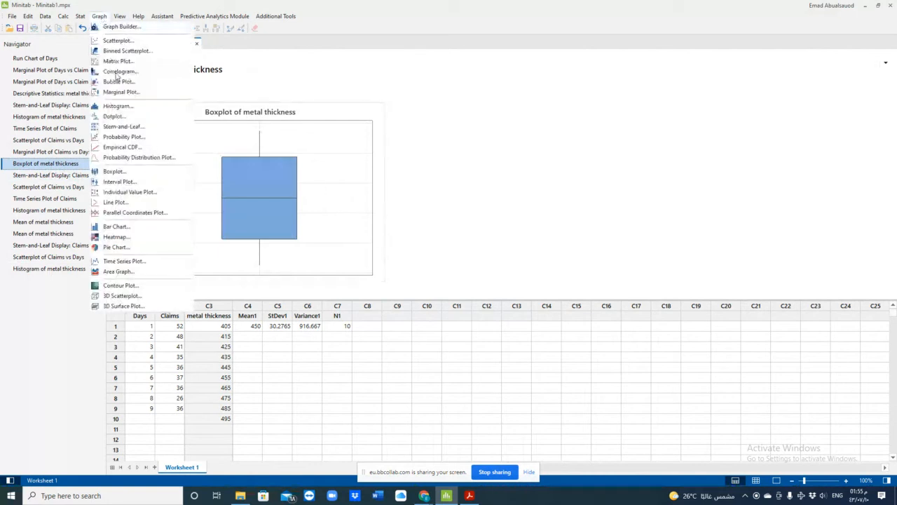
{"action": "left_click", "coordinate": [124, 173]}
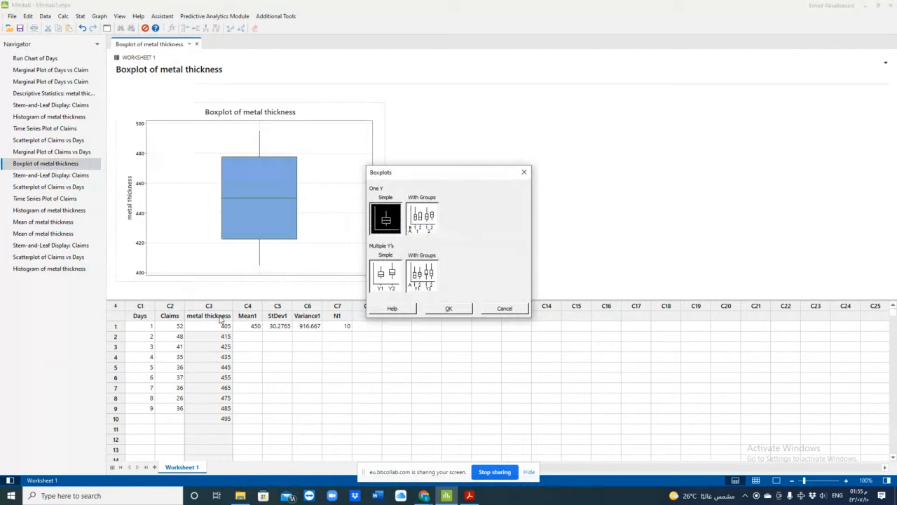
{"action": "left_click", "coordinate": [382, 283]}
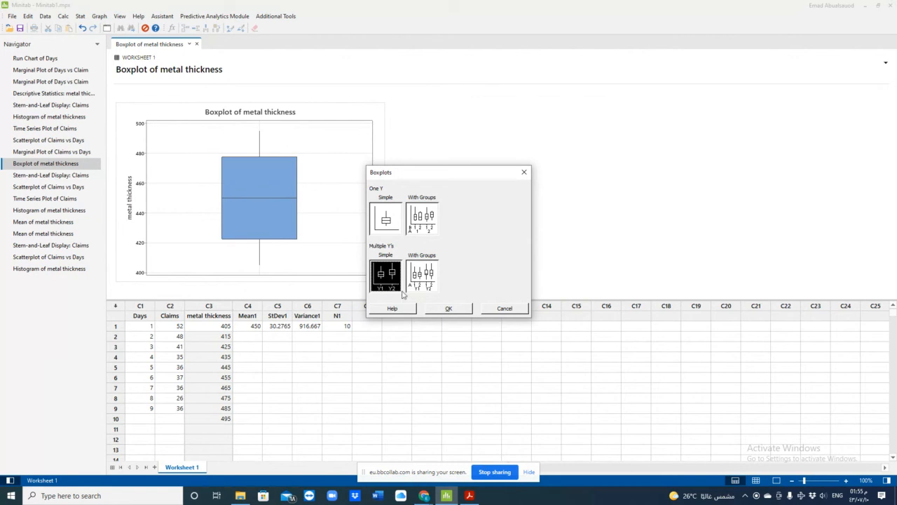
{"action": "left_click", "coordinate": [524, 174]}
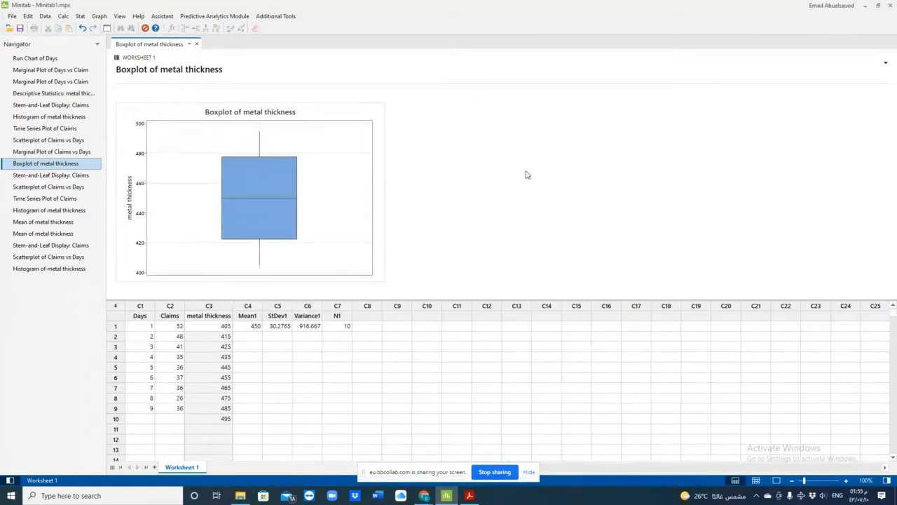
- View the settings of a simple one-Y boxplot without creating it, and examine the existing metal thickness boxplot
{"action": "left_click", "coordinate": [99, 16]}
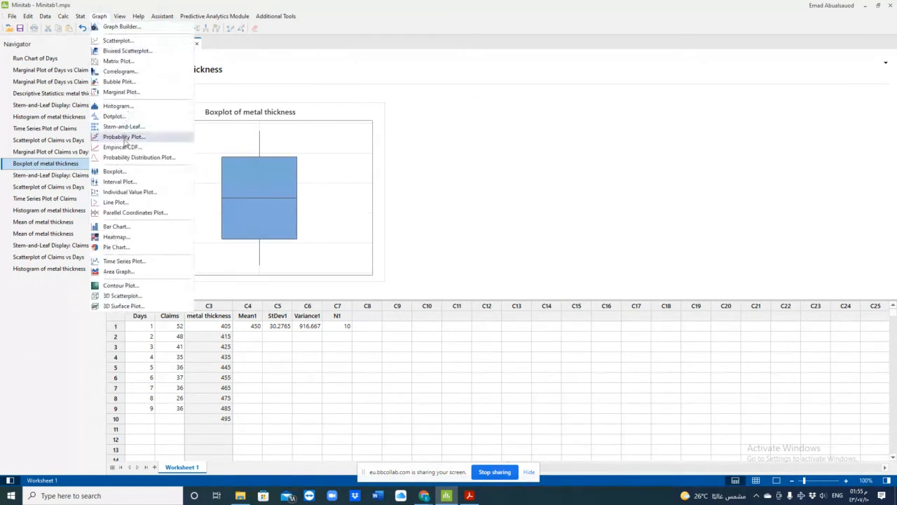
{"action": "left_click", "coordinate": [122, 172]}
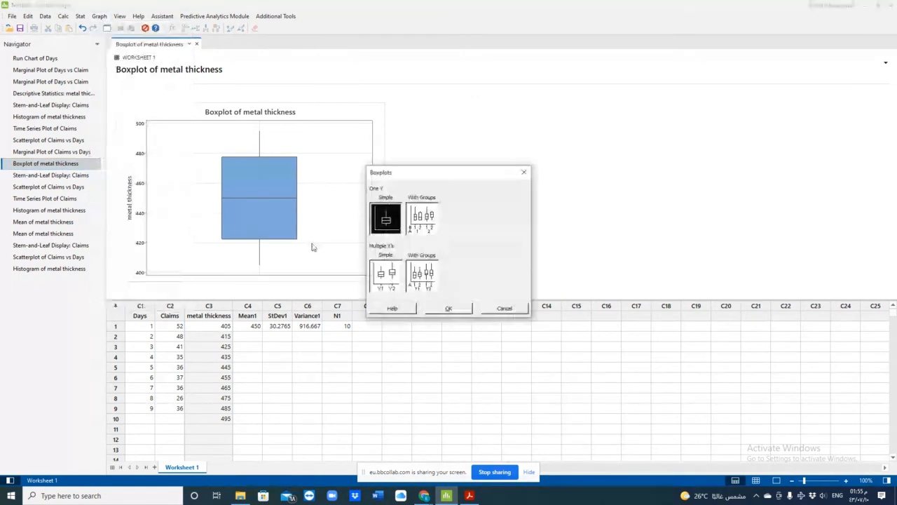
{"action": "left_click", "coordinate": [445, 309]}
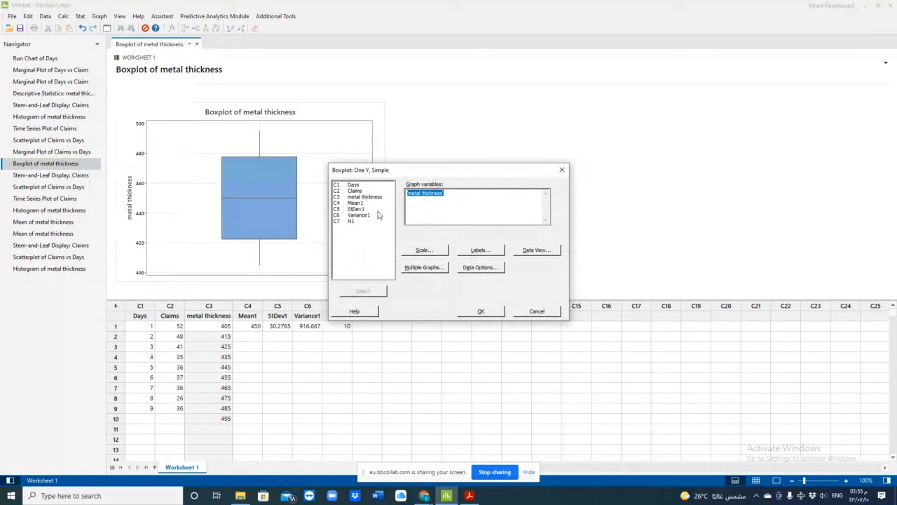
{"action": "left_click", "coordinate": [522, 312]}
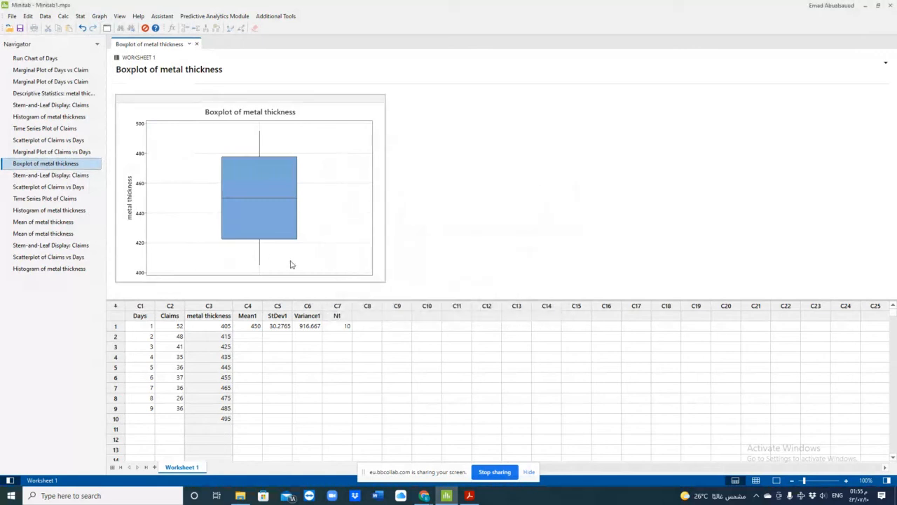
{"action": "mouse_move", "coordinate": [271, 222]}
- Select the metal thickness values in rows 1 to 10 and re-enter metal thickness as the input variable for the column mean
{"action": "left_click", "coordinate": [249, 355]}
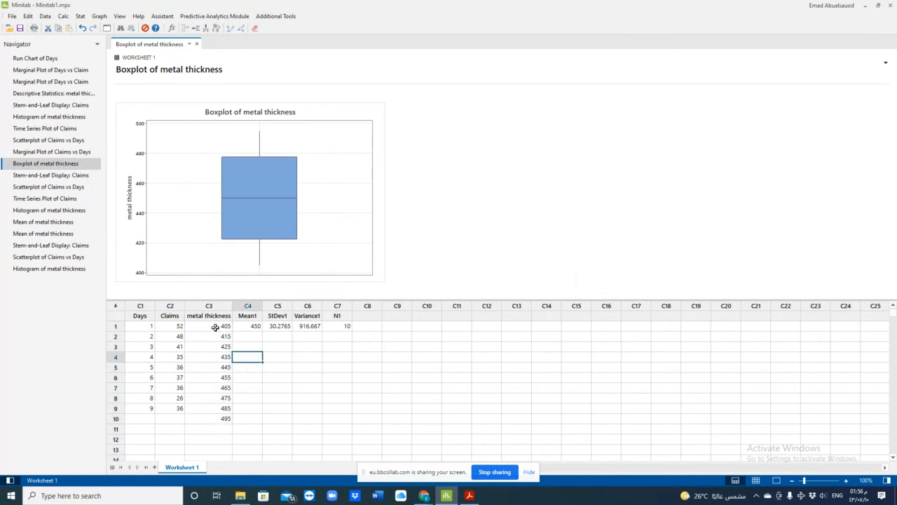
{"action": "left_click_drag", "start_coordinate": [216, 327], "coordinate": [214, 420]}
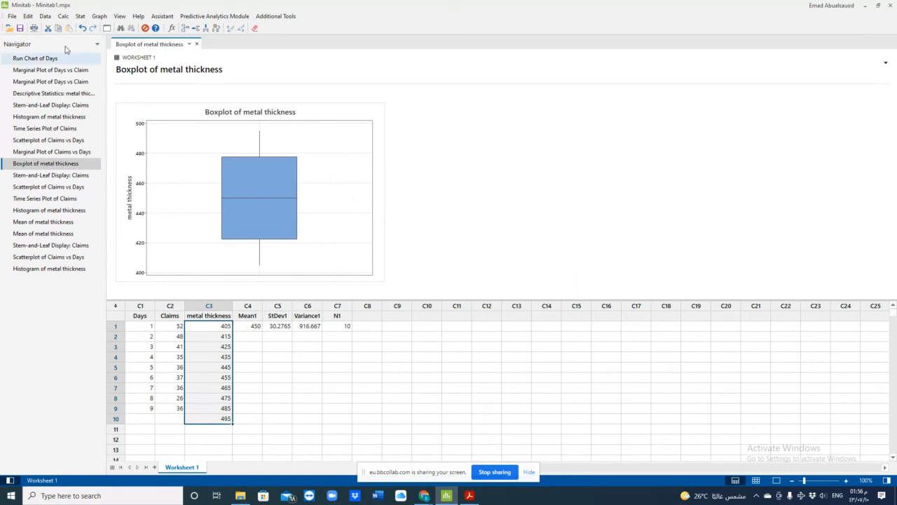
{"action": "left_click", "coordinate": [63, 16]}
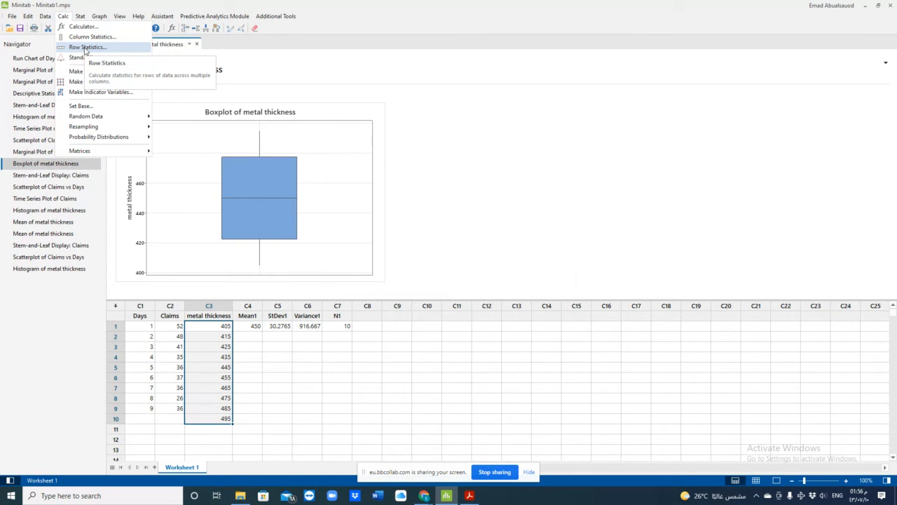
{"action": "left_click", "coordinate": [82, 38]}
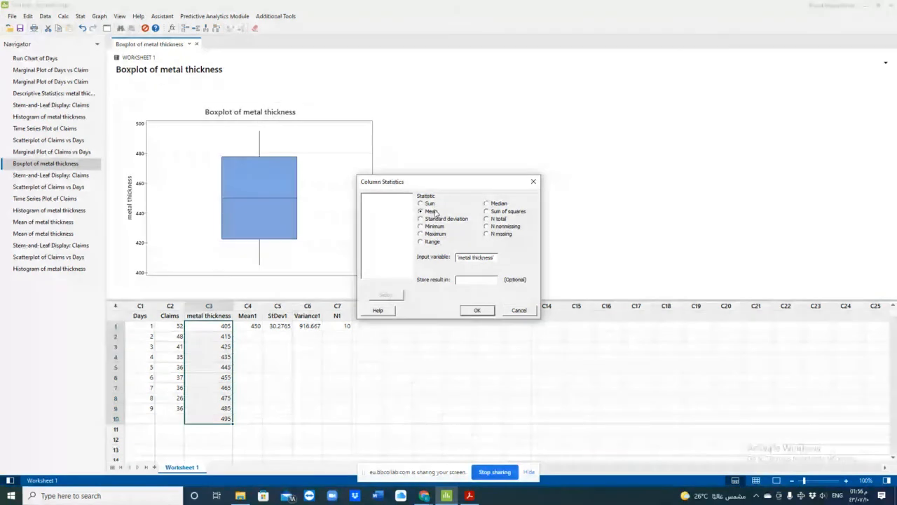
{"action": "left_click", "coordinate": [484, 257]}
{"action": "left_click", "coordinate": [486, 255]}
{"action": "double_click", "coordinate": [486, 256]}
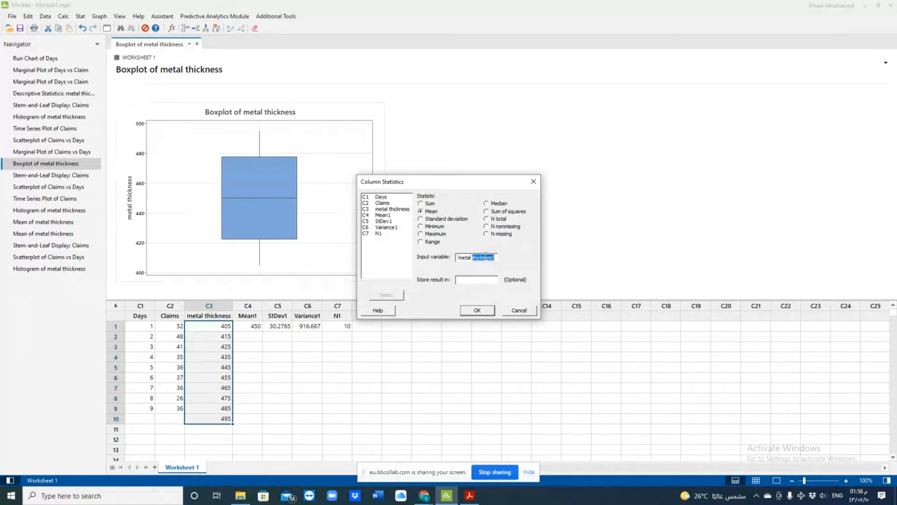
{"action": "left_click", "coordinate": [487, 257]}
{"action": "left_click_drag", "start_coordinate": [496, 257], "coordinate": [435, 258]}
{"action": "key", "text": "BackSpace"}
{"action": "double_click", "coordinate": [382, 211]}
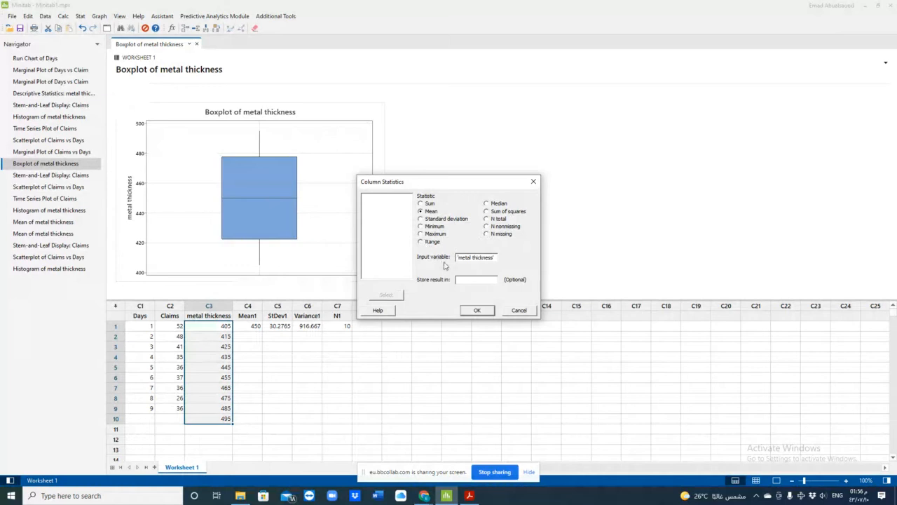
- Try to store the metal thickness mean in c8, keeping the worksheet columns in view
{"action": "left_click_drag", "start_coordinate": [471, 182], "coordinate": [554, 130]}
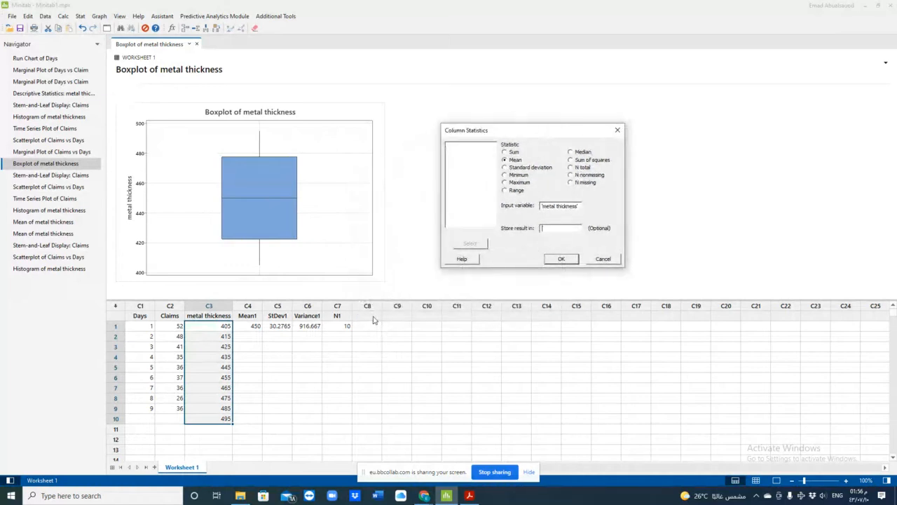
{"action": "left_click", "coordinate": [373, 318]}
{"action": "left_click", "coordinate": [545, 229]}
{"action": "type", "text": "c8"}
{"action": "left_click", "coordinate": [559, 259]}
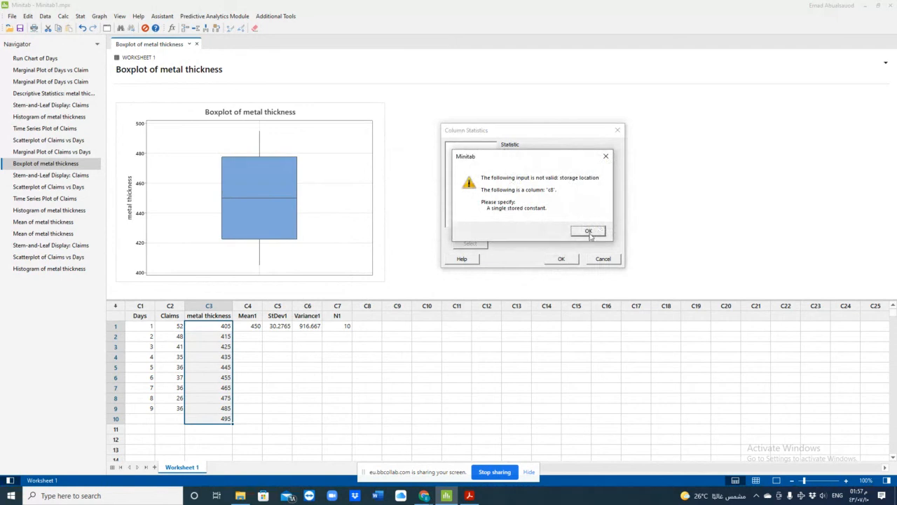
{"action": "left_click", "coordinate": [589, 231]}
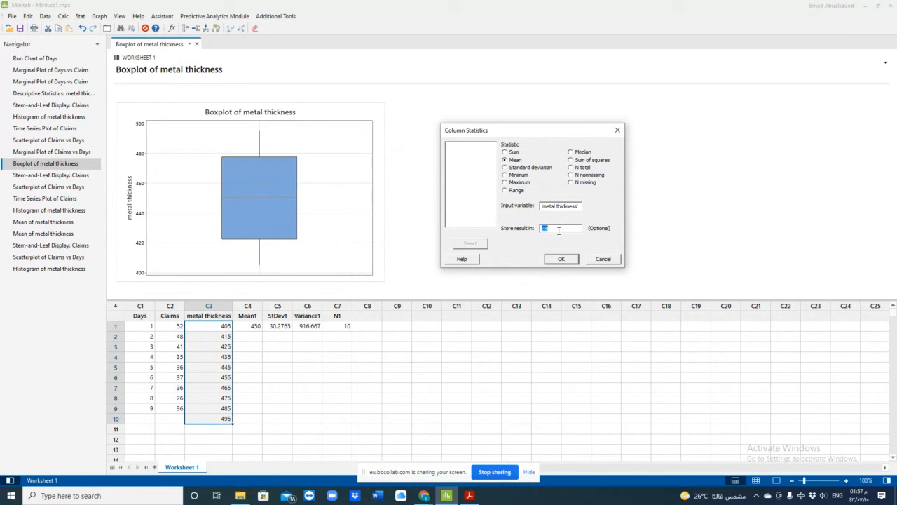
- Calculate the mean and the standard deviation of metal thickness with column statistics, leaving the result storage empty
{"action": "key", "text": "BackSpace"}
{"action": "left_click", "coordinate": [573, 258]}
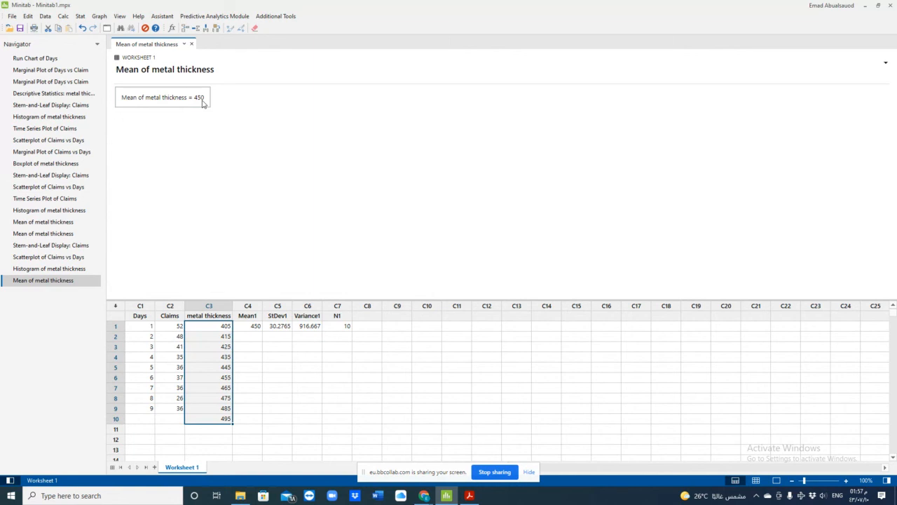
{"action": "left_click", "coordinate": [63, 15]}
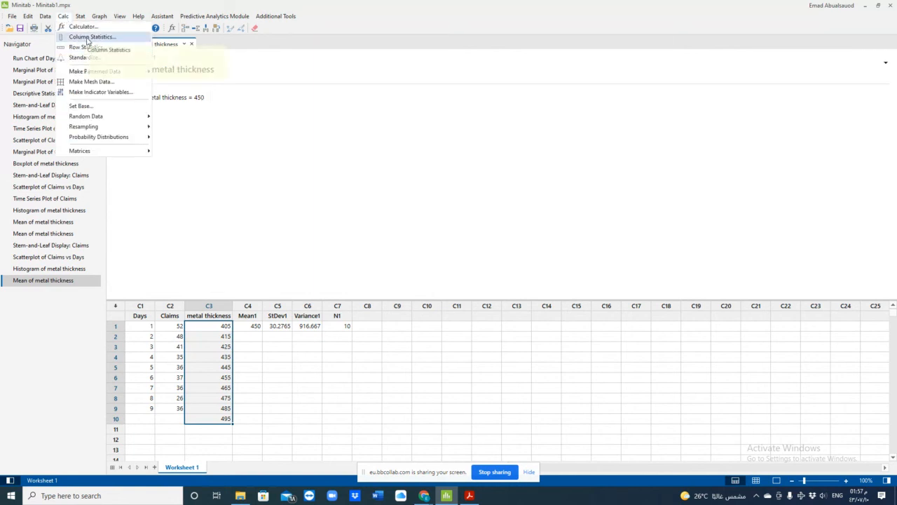
{"action": "left_click", "coordinate": [89, 36]}
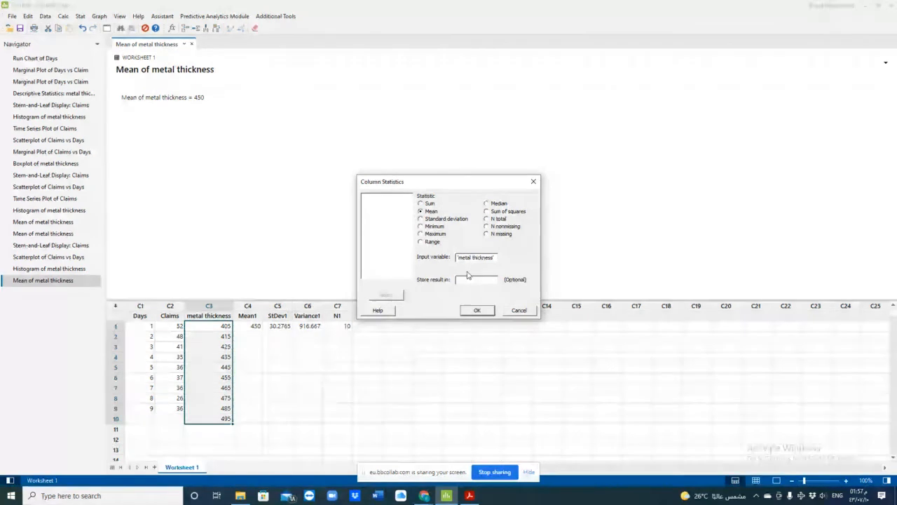
{"action": "left_click", "coordinate": [422, 220]}
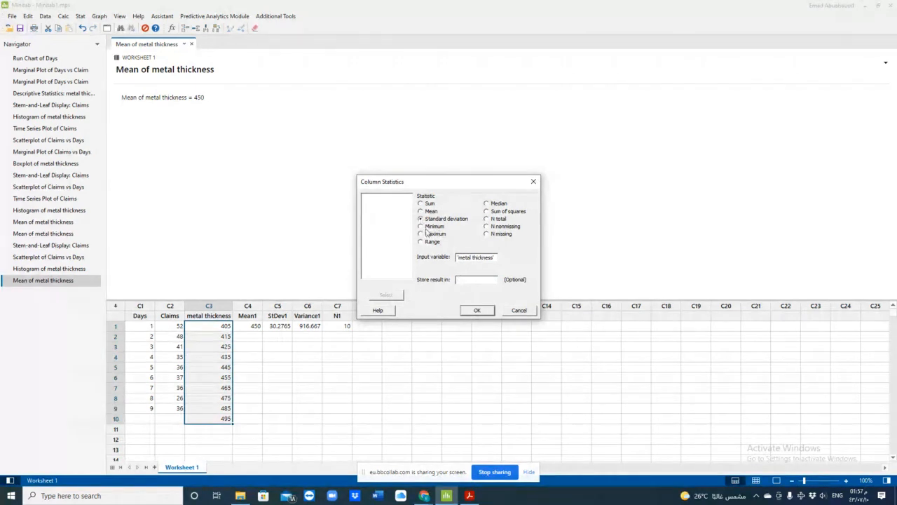
{"action": "left_click", "coordinate": [487, 311]}
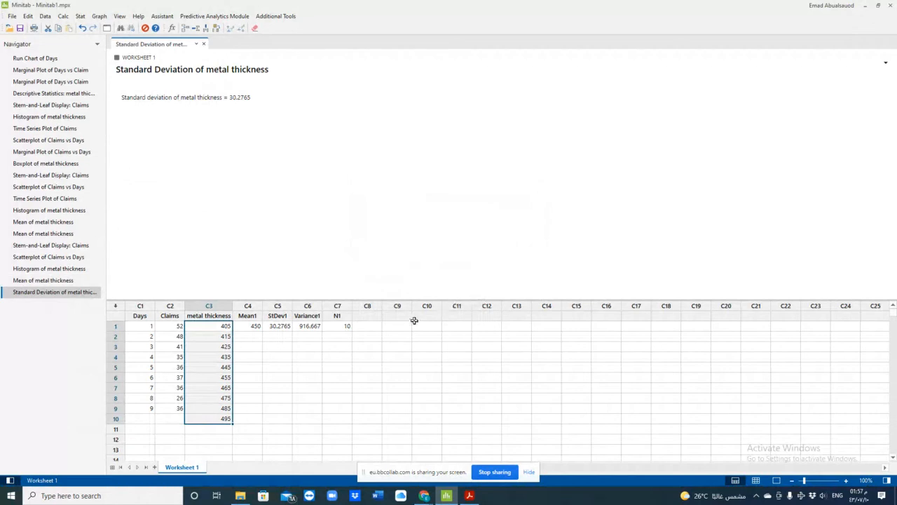
{"action": "left_click", "coordinate": [378, 325]}
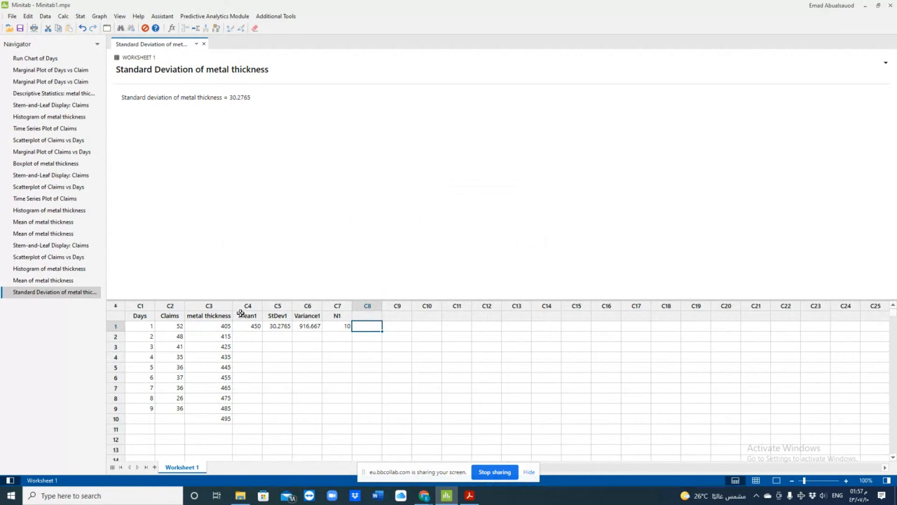
- Review the existing scatterplot of Claims vs Days, the metal thickness histogram and boxplot, and the time series plot of Claims
{"action": "left_click", "coordinate": [73, 258]}
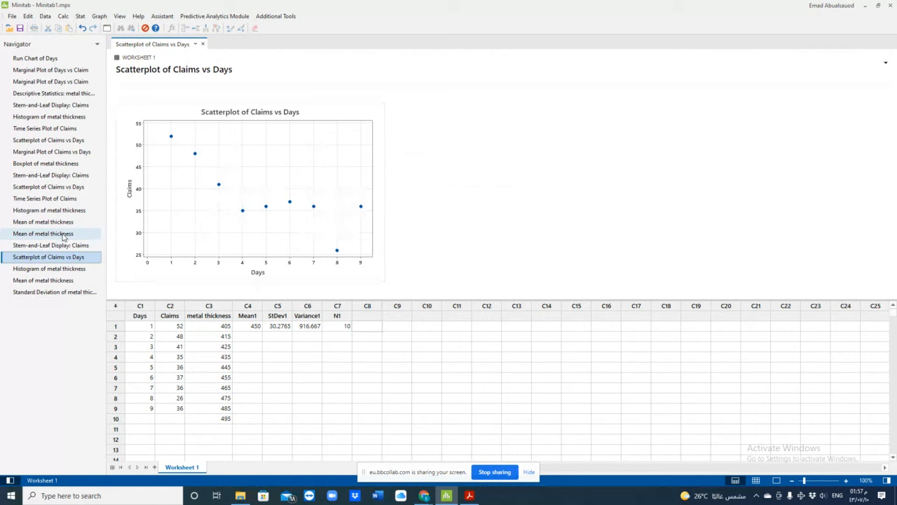
{"action": "left_click", "coordinate": [60, 212]}
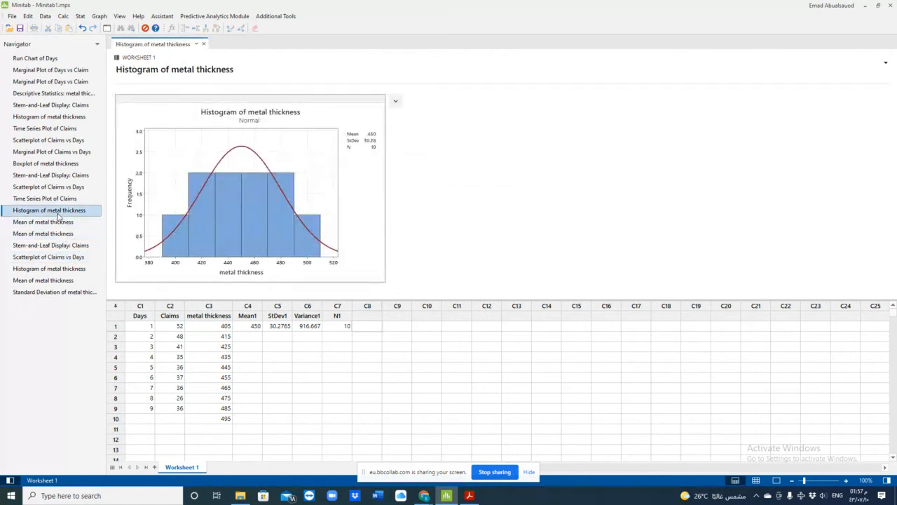
{"action": "left_click", "coordinate": [52, 165]}
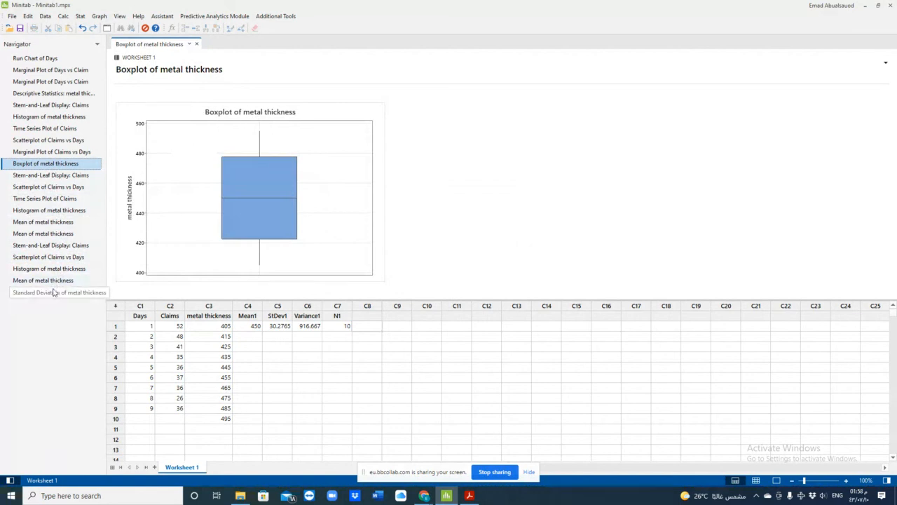
{"action": "left_click", "coordinate": [55, 201]}
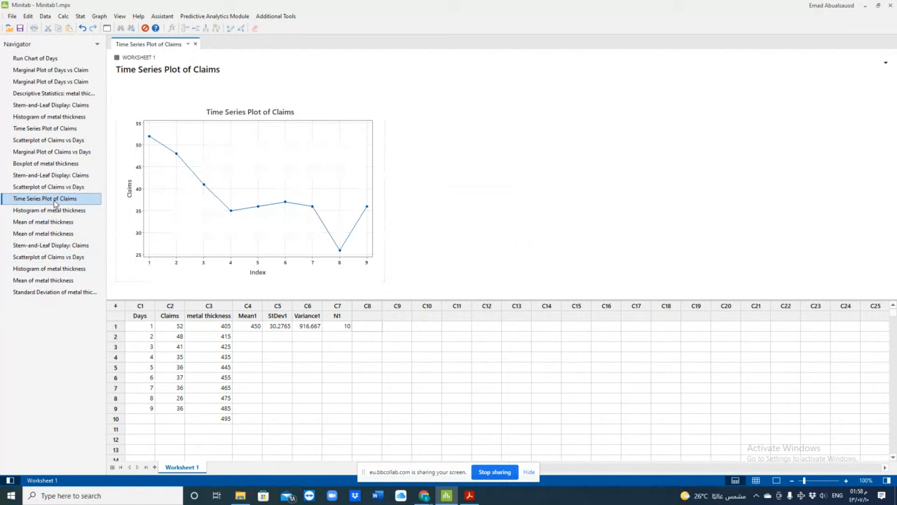
- Set metal thickness as the variable for Display Descriptive Statistics, keeping the default selection of statistics
{"action": "left_click", "coordinate": [100, 16]}
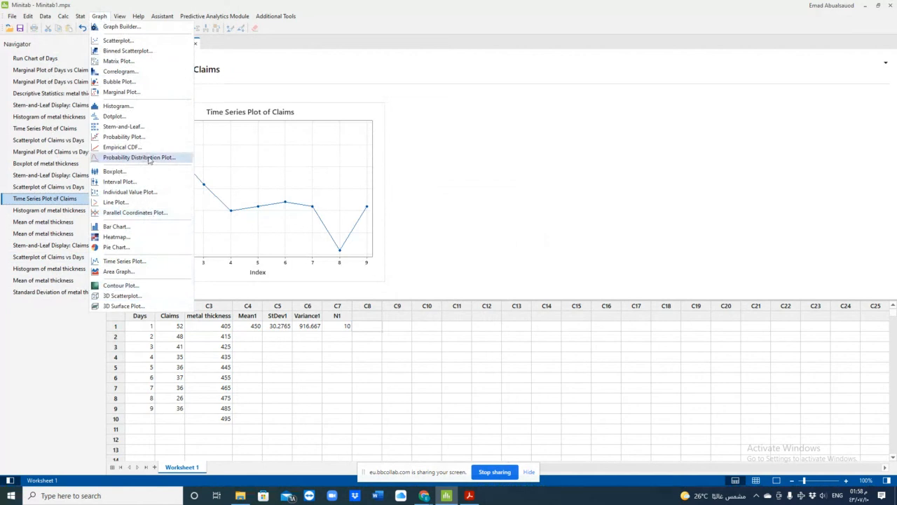
{"action": "mouse_move", "coordinate": [87, 12]}
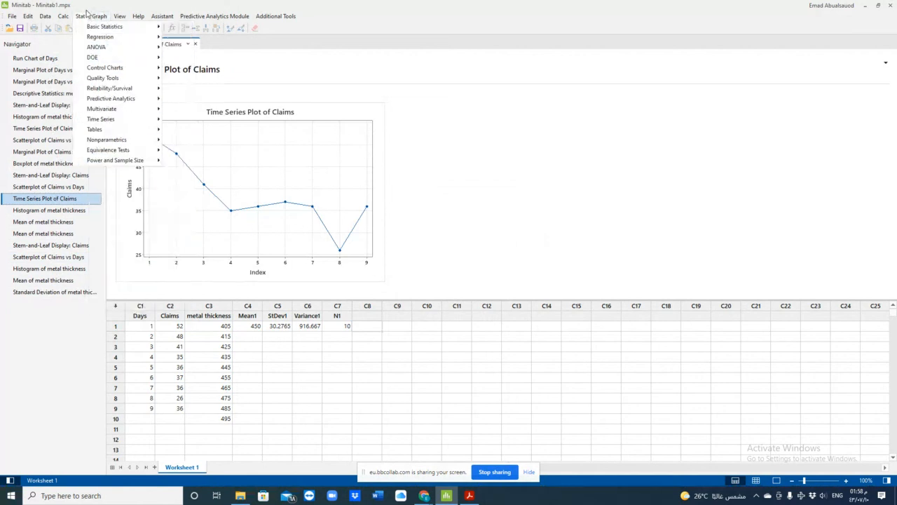
{"action": "mouse_move", "coordinate": [133, 26]}
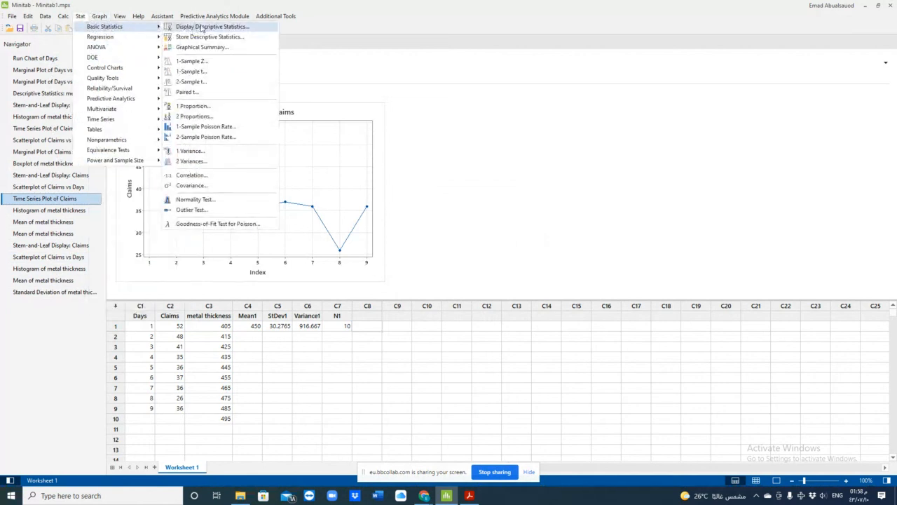
{"action": "left_click", "coordinate": [224, 28]}
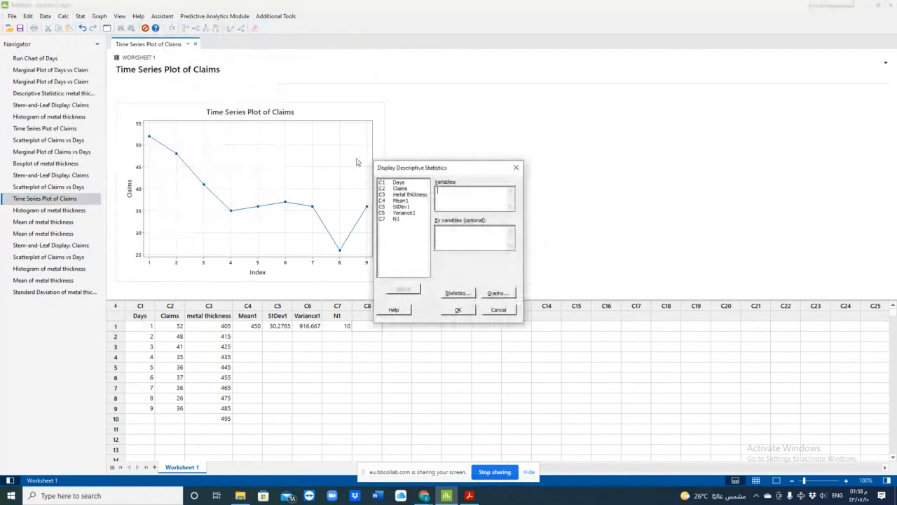
{"action": "double_click", "coordinate": [406, 196]}
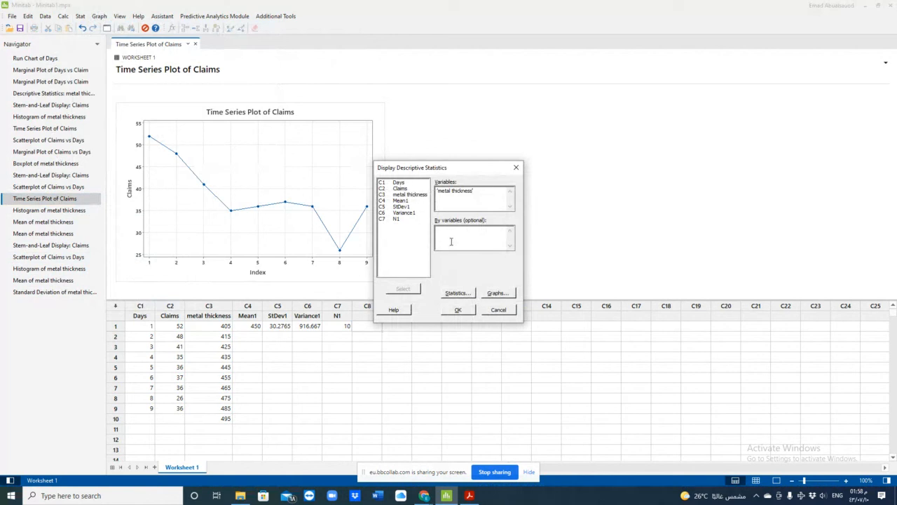
{"action": "left_click", "coordinate": [456, 293]}
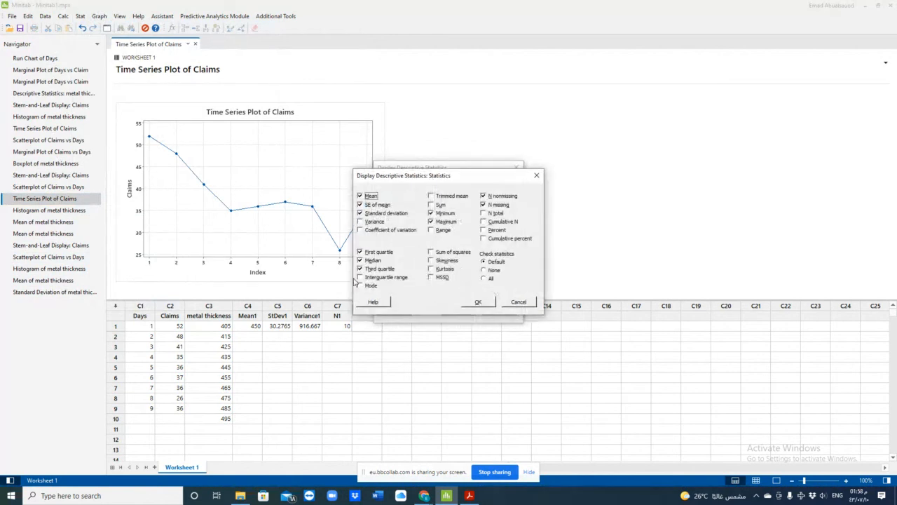
{"action": "left_click", "coordinate": [472, 304]}
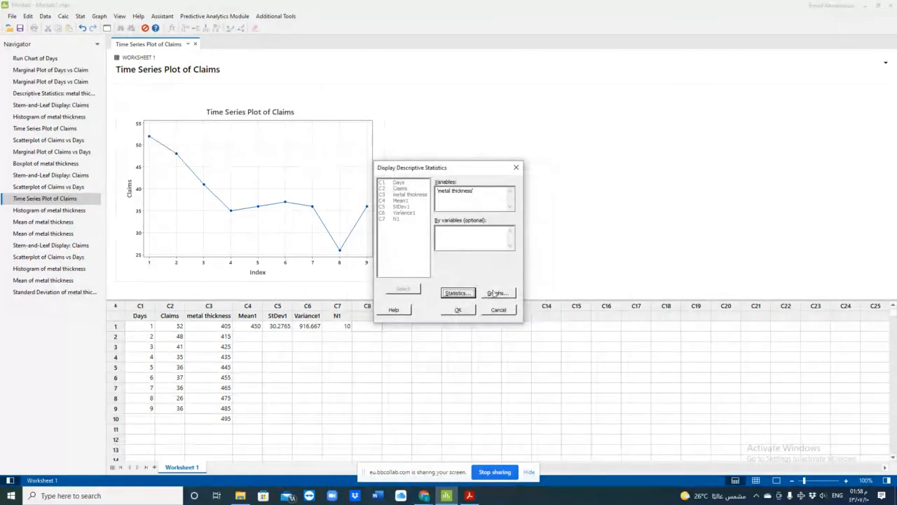
- Add a histogram, histogram with normal curve, individual value plot and boxplot to the descriptive statistics, and generate the output
{"action": "left_click", "coordinate": [496, 293]}
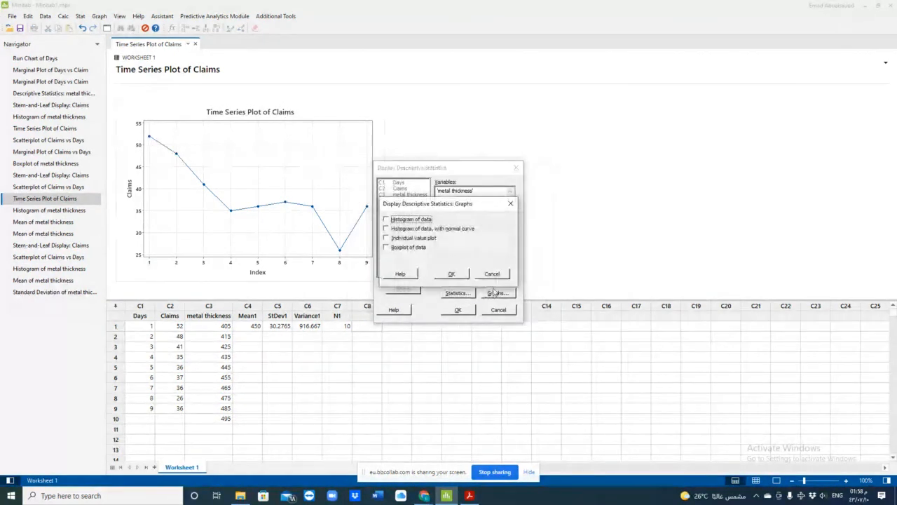
{"action": "left_click", "coordinate": [386, 219]}
{"action": "left_click", "coordinate": [386, 228]}
{"action": "left_click", "coordinate": [386, 238]}
{"action": "left_click", "coordinate": [386, 247]}
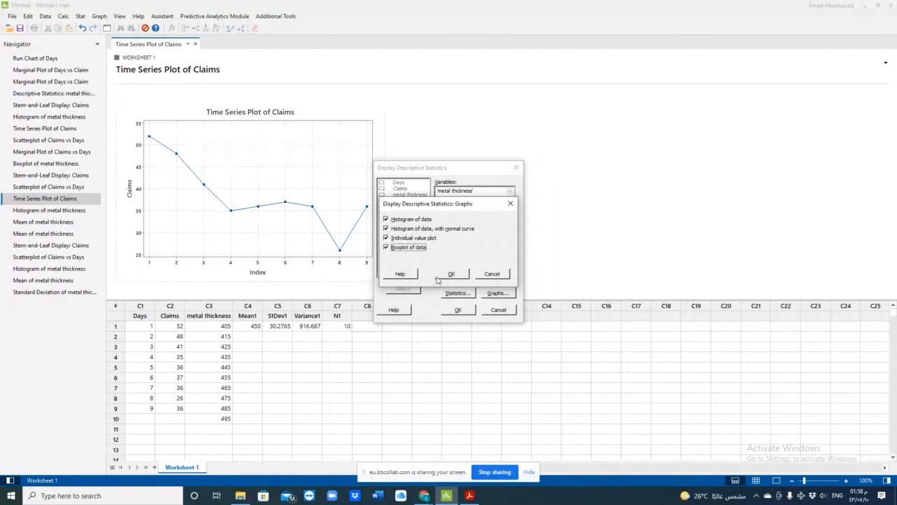
{"action": "left_click", "coordinate": [444, 276]}
{"action": "left_click", "coordinate": [459, 311]}
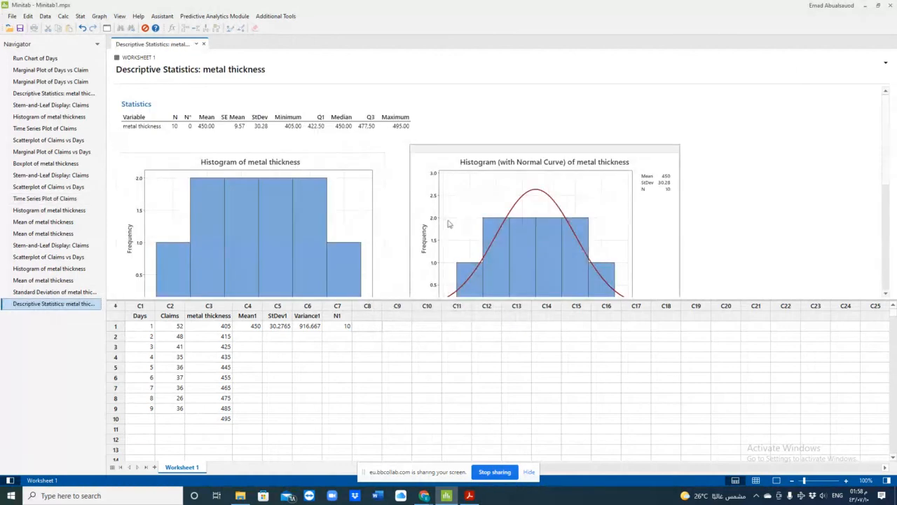
- Examine the metal thickness statistics table and its four graphs, and view the table's send and copy options without using one
{"action": "scroll", "coordinate": [399, 217], "scroll_direction": "down", "scroll_amount": 5}
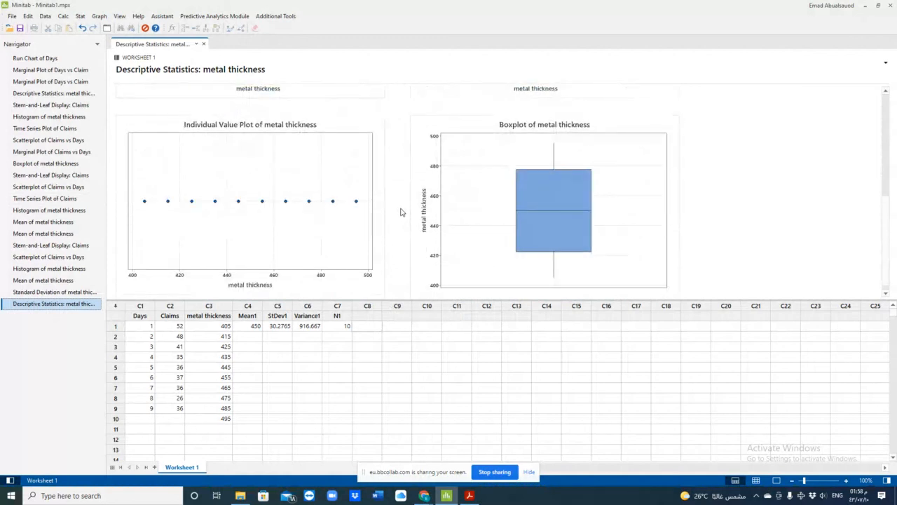
{"action": "scroll", "coordinate": [401, 212], "scroll_direction": "up", "scroll_amount": 5}
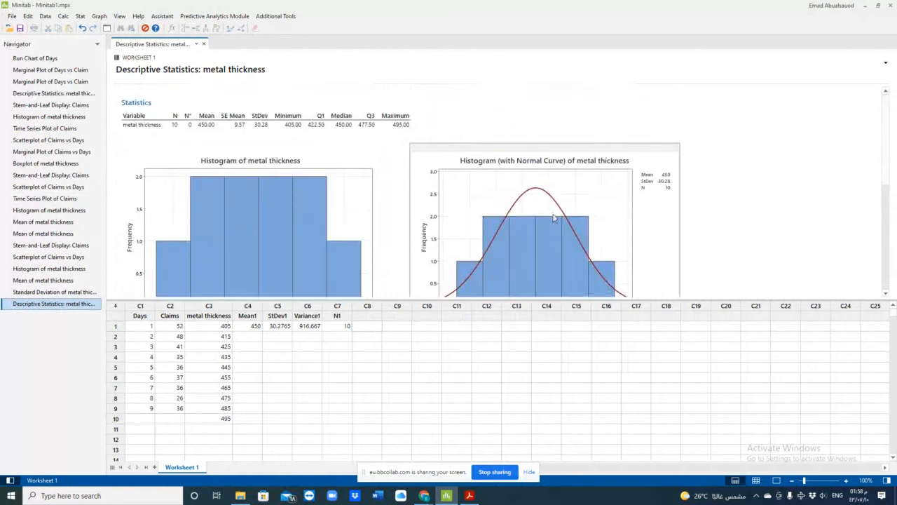
{"action": "scroll", "coordinate": [554, 217], "scroll_direction": "down", "scroll_amount": 5}
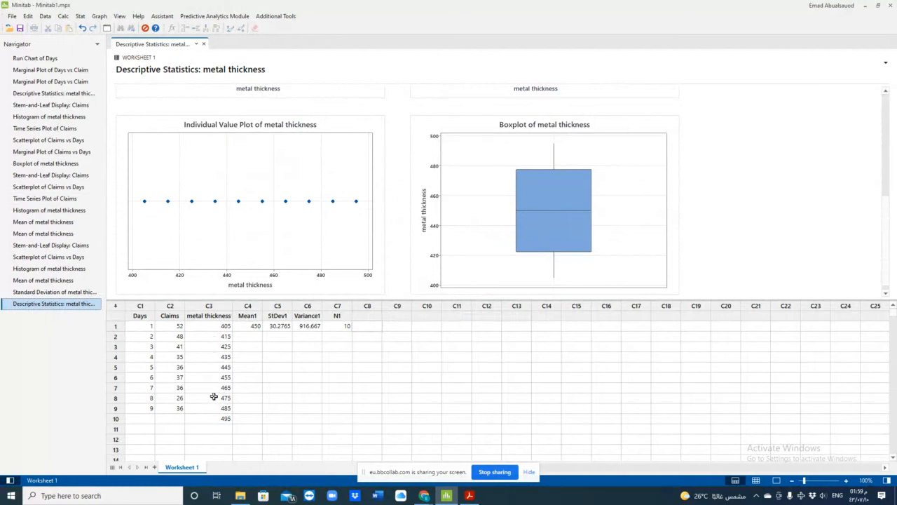
{"action": "scroll", "coordinate": [248, 283], "scroll_direction": "up", "scroll_amount": 5}
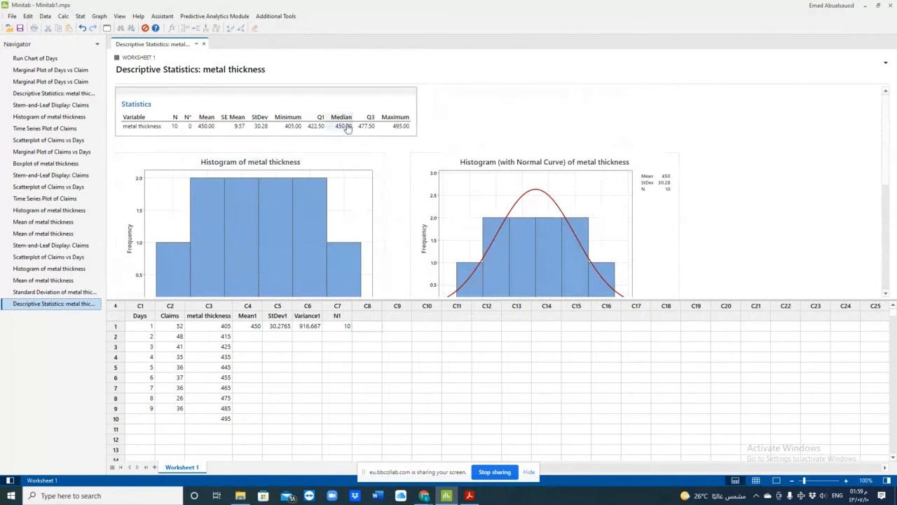
{"action": "scroll", "coordinate": [308, 234], "scroll_direction": "down", "scroll_amount": 3}
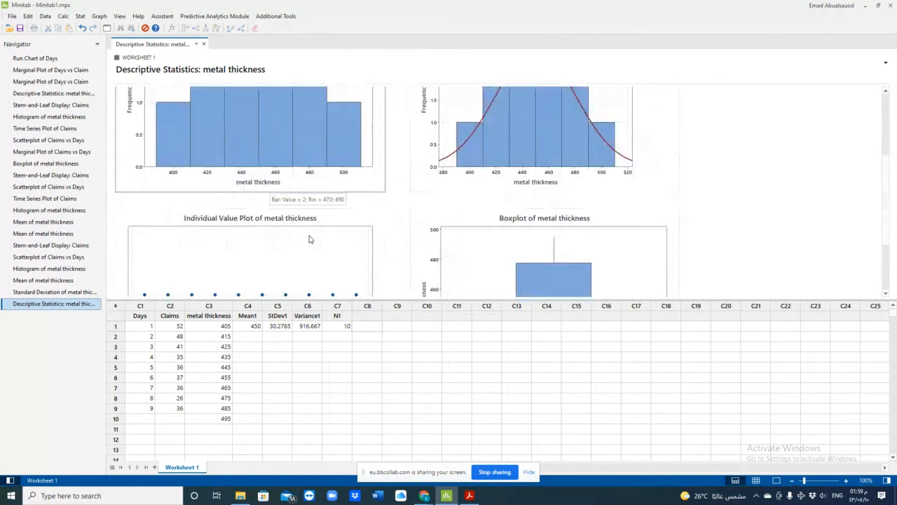
{"action": "scroll", "coordinate": [308, 239], "scroll_direction": "down", "scroll_amount": 3}
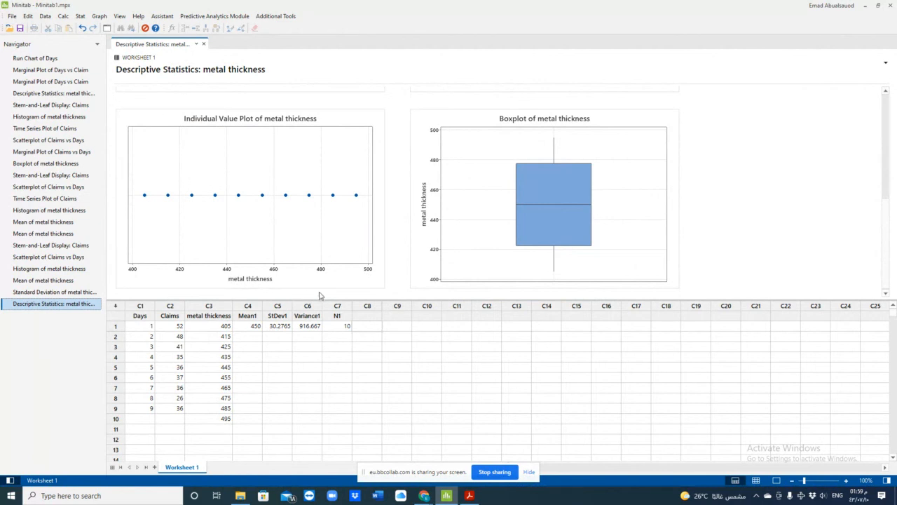
{"action": "scroll", "coordinate": [323, 293], "scroll_direction": "up", "scroll_amount": 1}
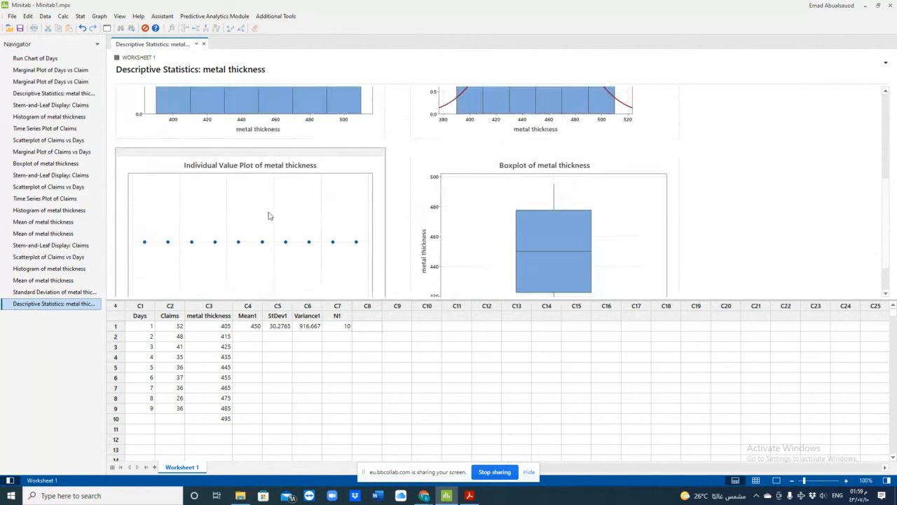
{"action": "scroll", "coordinate": [270, 224], "scroll_direction": "up", "scroll_amount": 5}
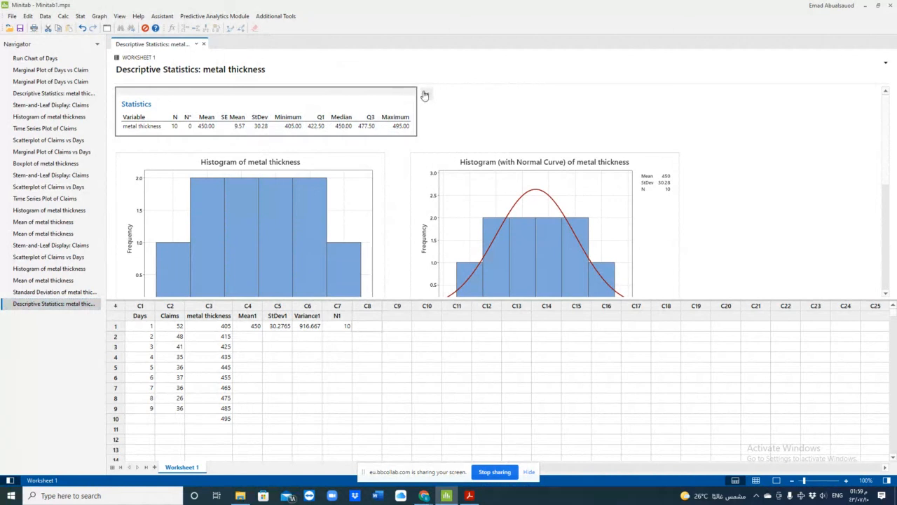
{"action": "left_click", "coordinate": [425, 96]}
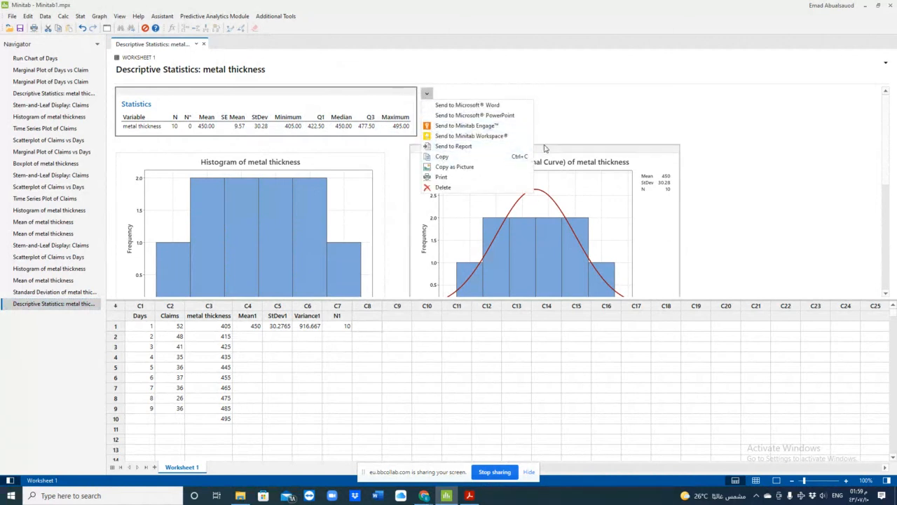
{"action": "left_click", "coordinate": [601, 104]}
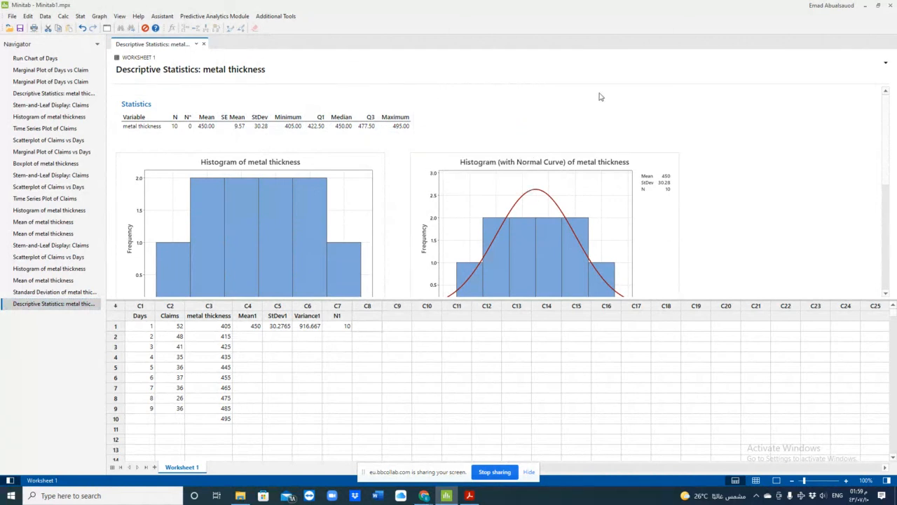